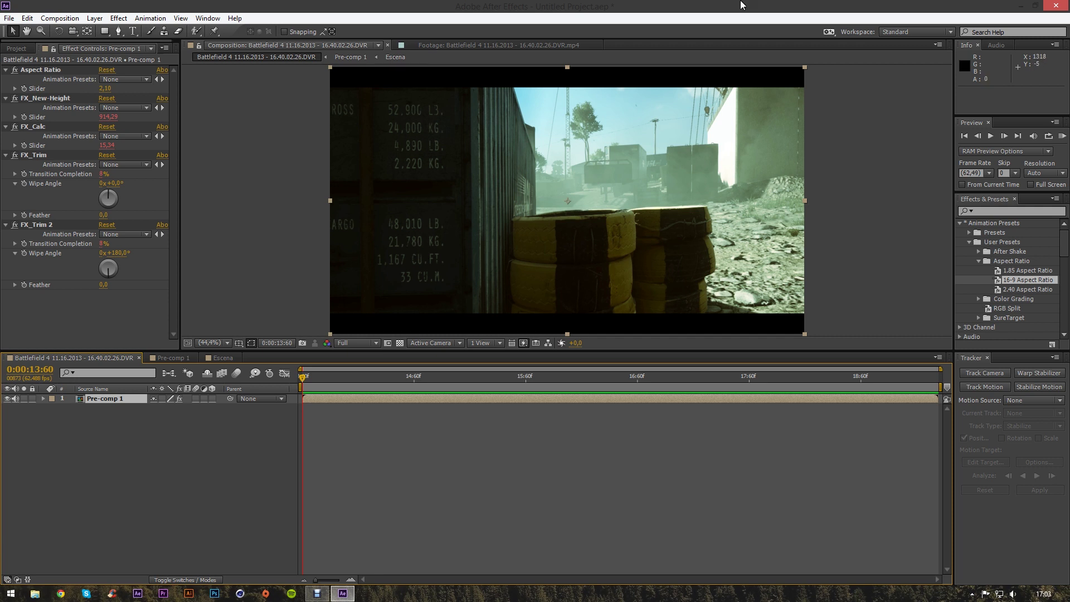
View the program's version information and close it
left_click(235, 18)
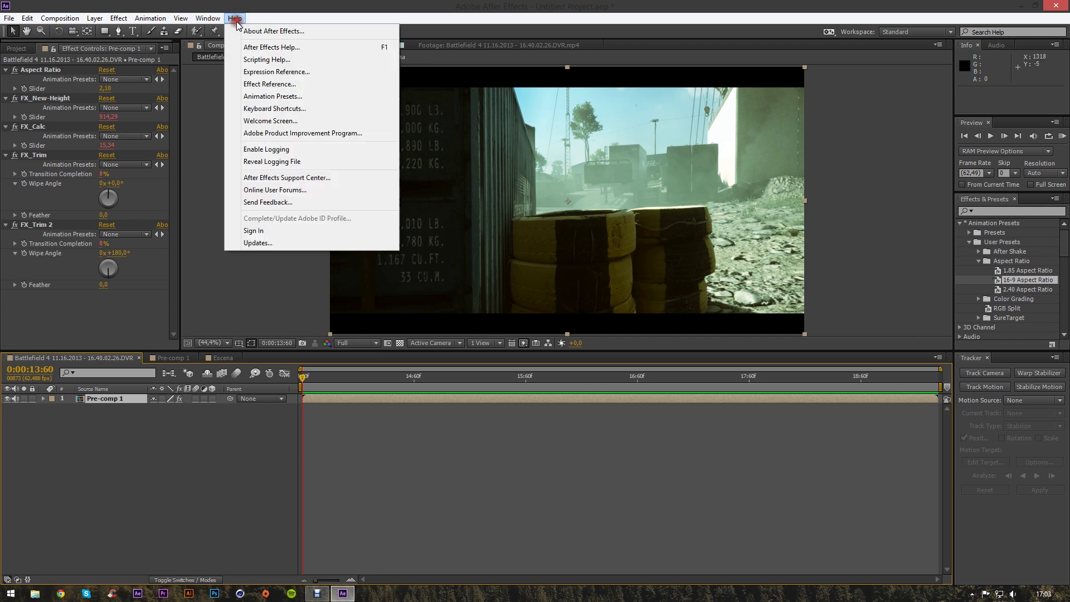
left_click(270, 31)
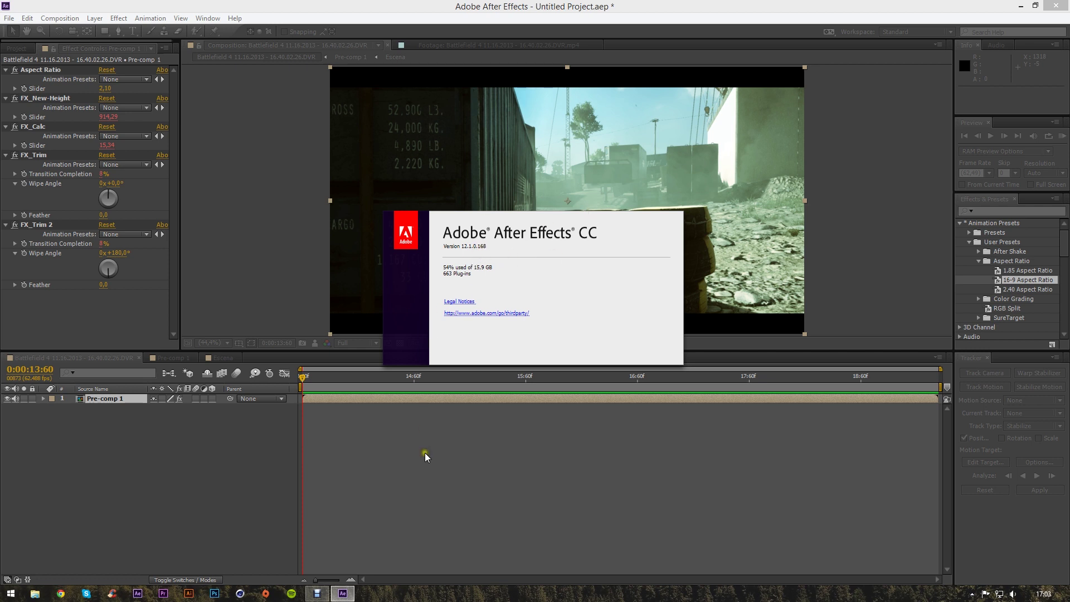
left_click(270, 195)
left_click(429, 314)
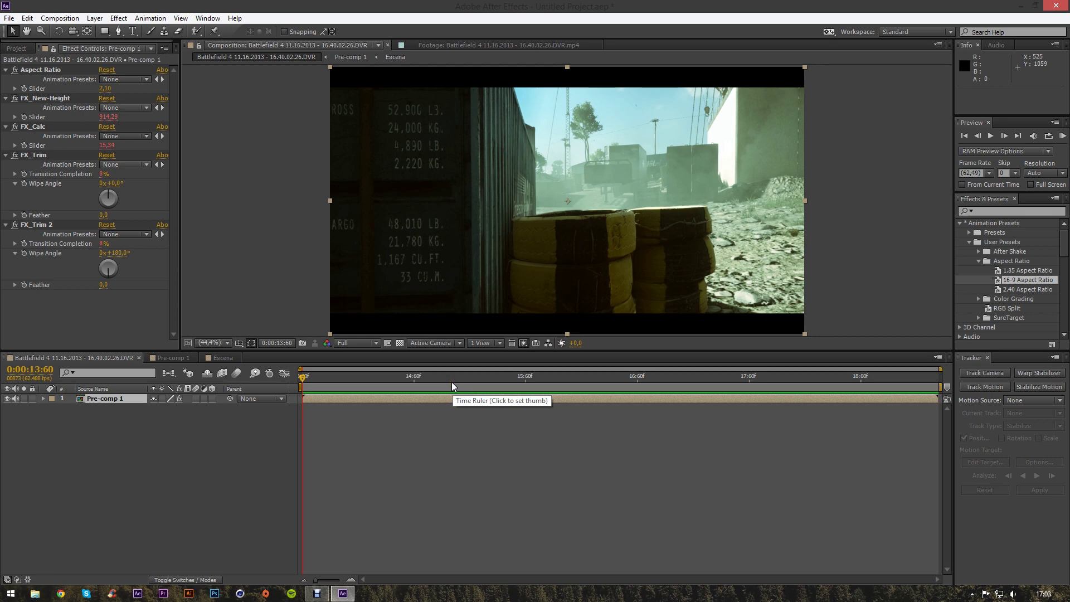
Scrub through the transition in the main composition, and examine the tracked Mask 1 keyframes in the Escena composition
left_click_drag(367, 379, 617, 379)
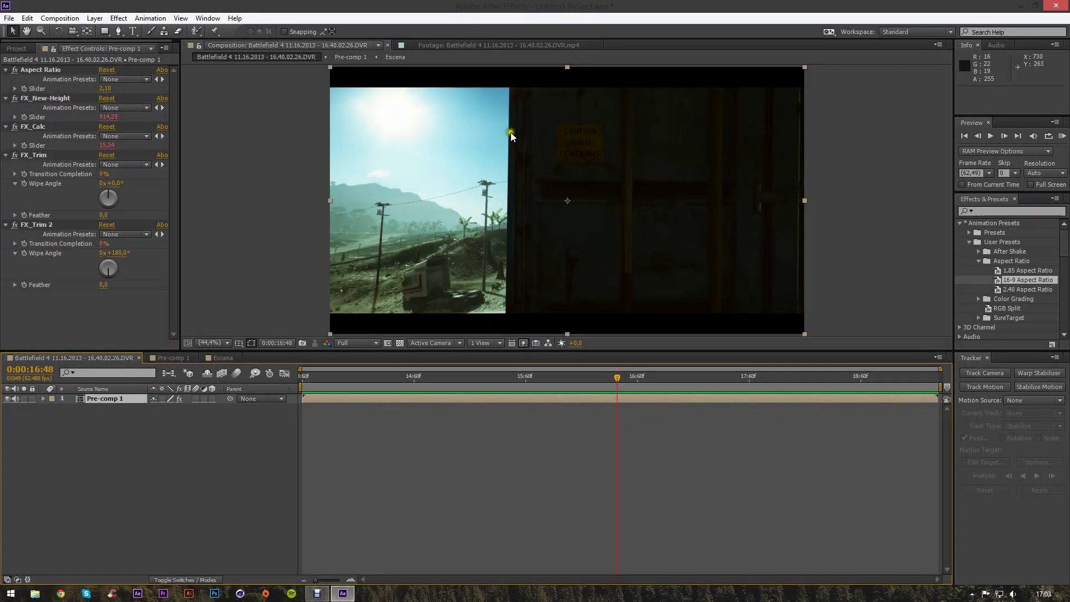
left_click(223, 357)
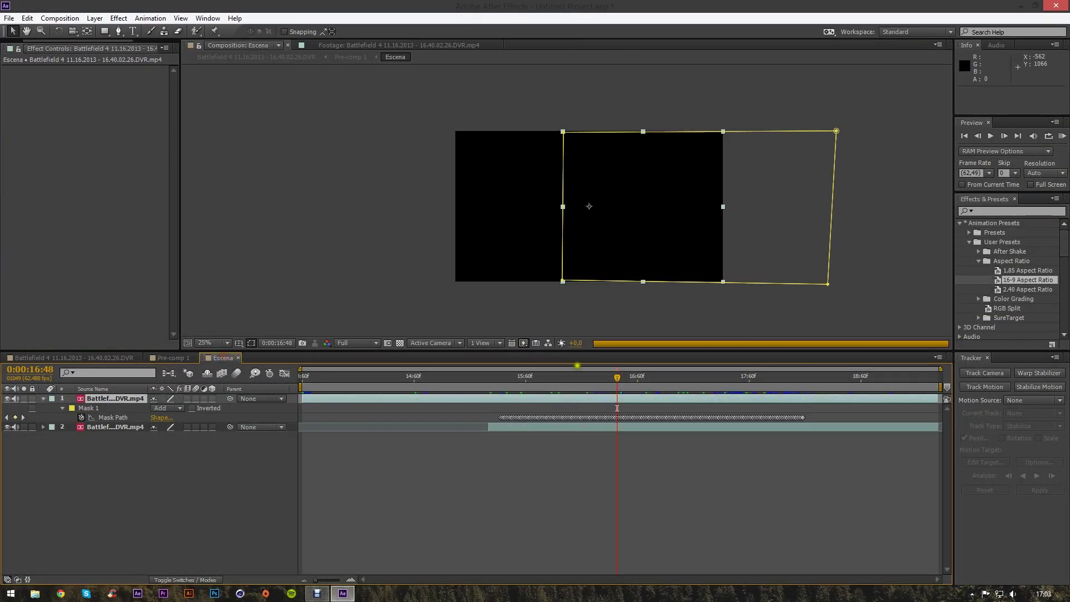
left_click_drag(524, 380, 615, 382)
left_click(556, 417)
left_click_drag(556, 419, 602, 418)
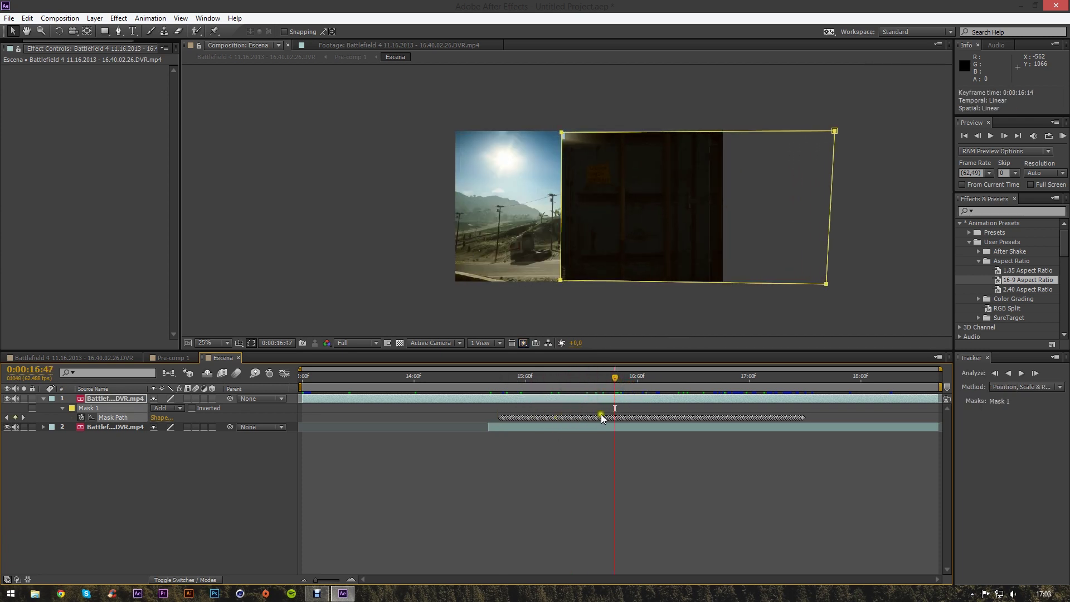
left_click_drag(542, 383, 626, 383)
Delete the existing Mask 1 from the upper gameplay layer
left_click(98, 410)
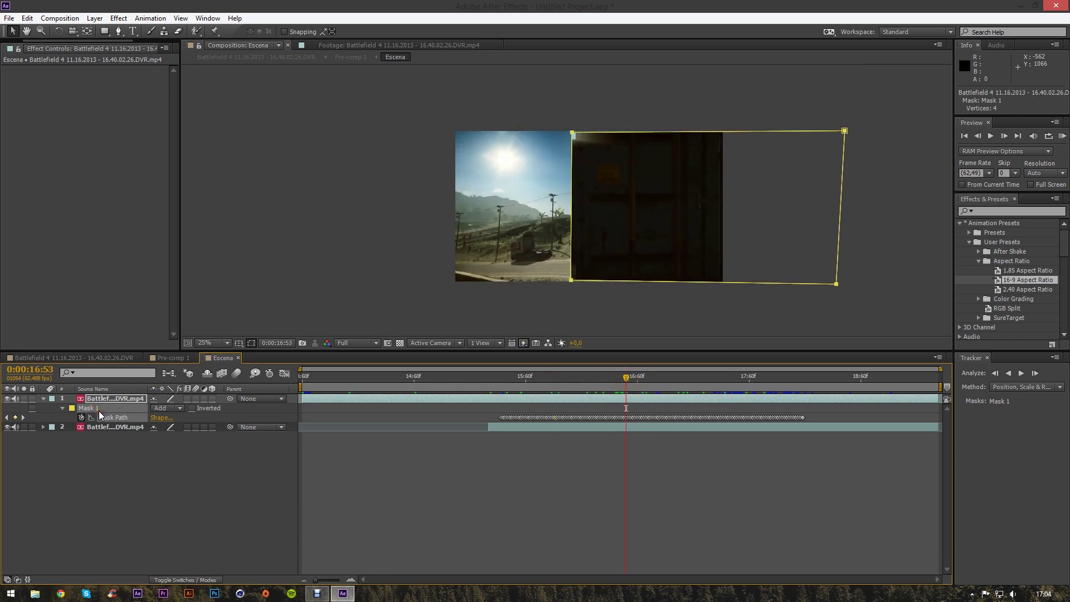
left_click(99, 411)
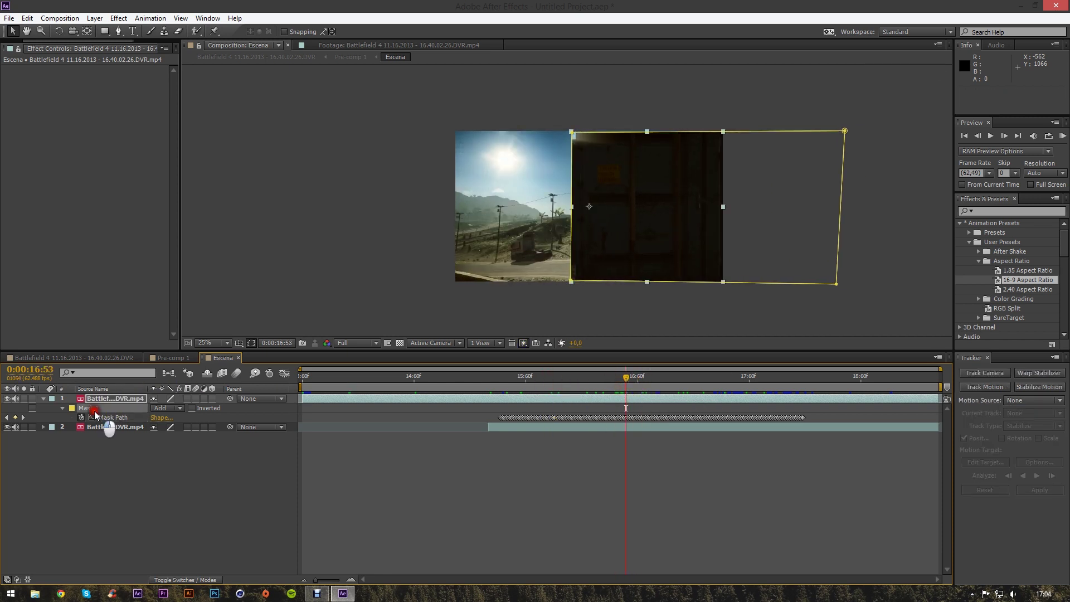
left_click(94, 408)
key("Delete")
At 0:00:15:47, draw a closed four-point Pen tool mask around the dark container, extending past the frame's right and lower edges
mouse_move(493, 379)
left_mouse_down()
mouse_move(550, 379)
mouse_move(502, 379)
left_mouse_up()
left_click(118, 30)
left_click(457, 132)
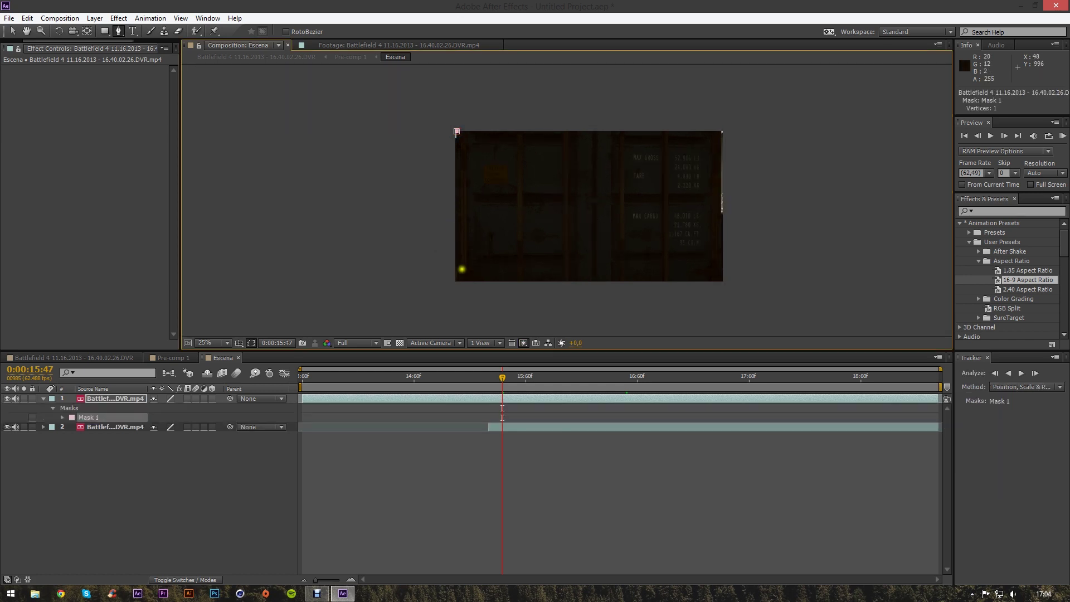
left_click(457, 280)
left_click(755, 279)
key("ctrl+z")
key("ctrl+z")
left_click(458, 288)
left_click(737, 287)
left_click(736, 115)
left_click(457, 132)
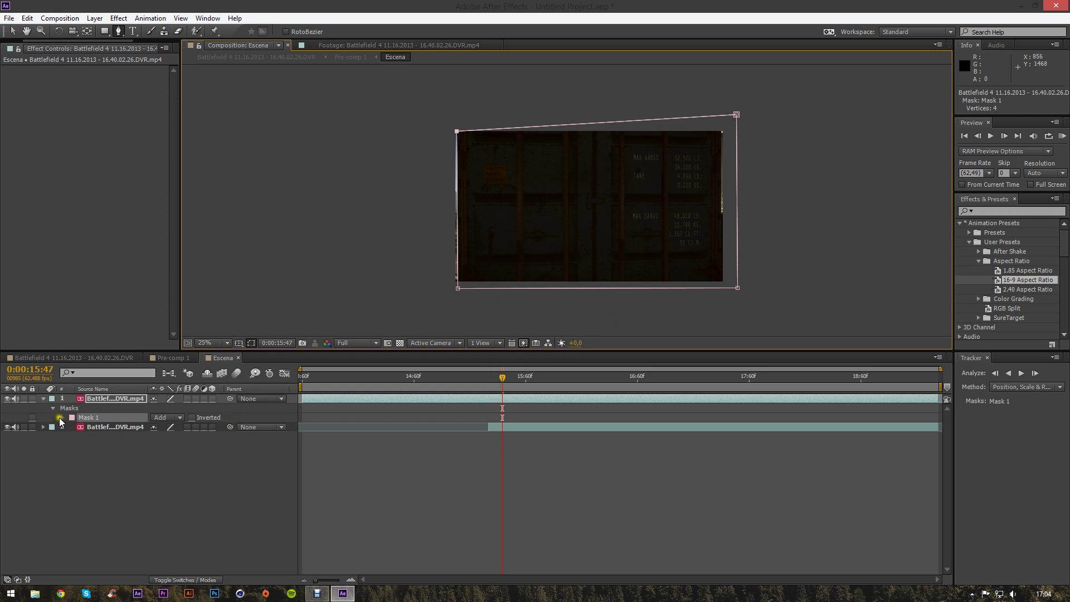
Try tracking Mask 1 forward from 0:00:15:50, and undo the track
left_click(61, 418)
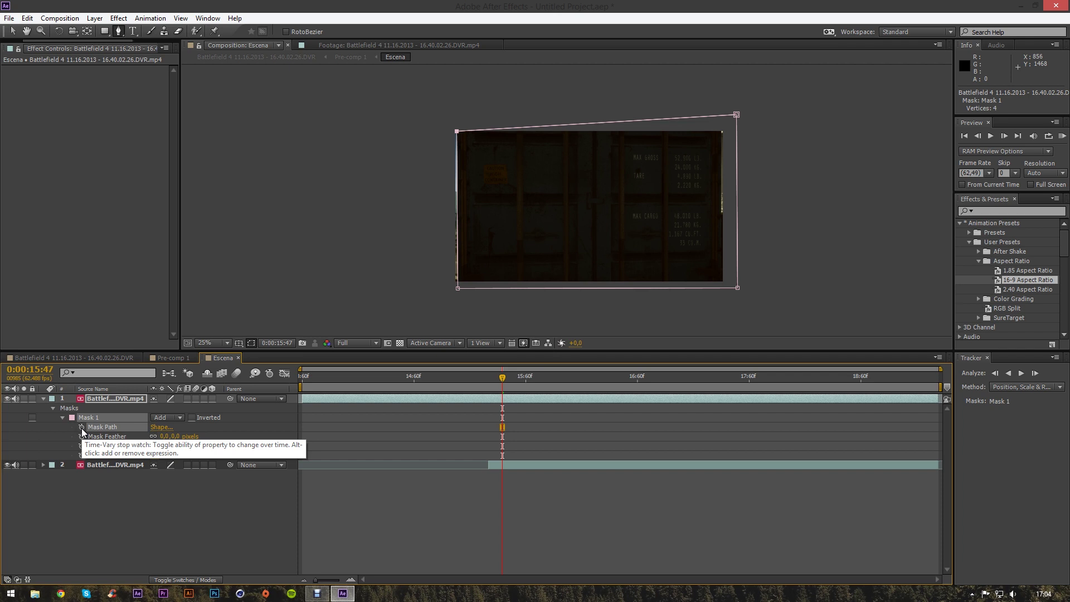
left_click_drag(563, 385, 508, 383)
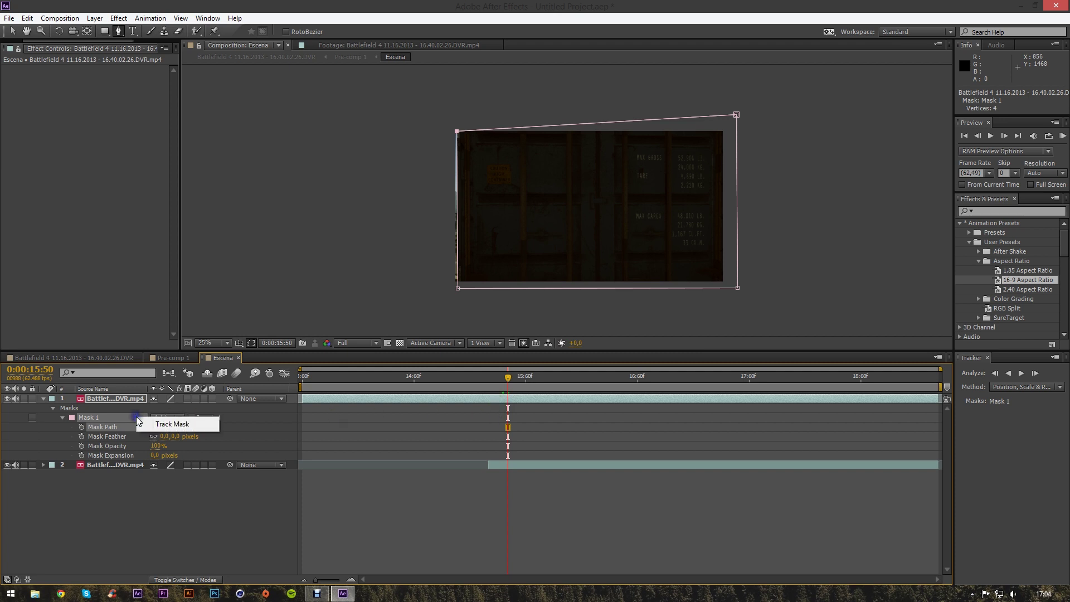
left_click(167, 426)
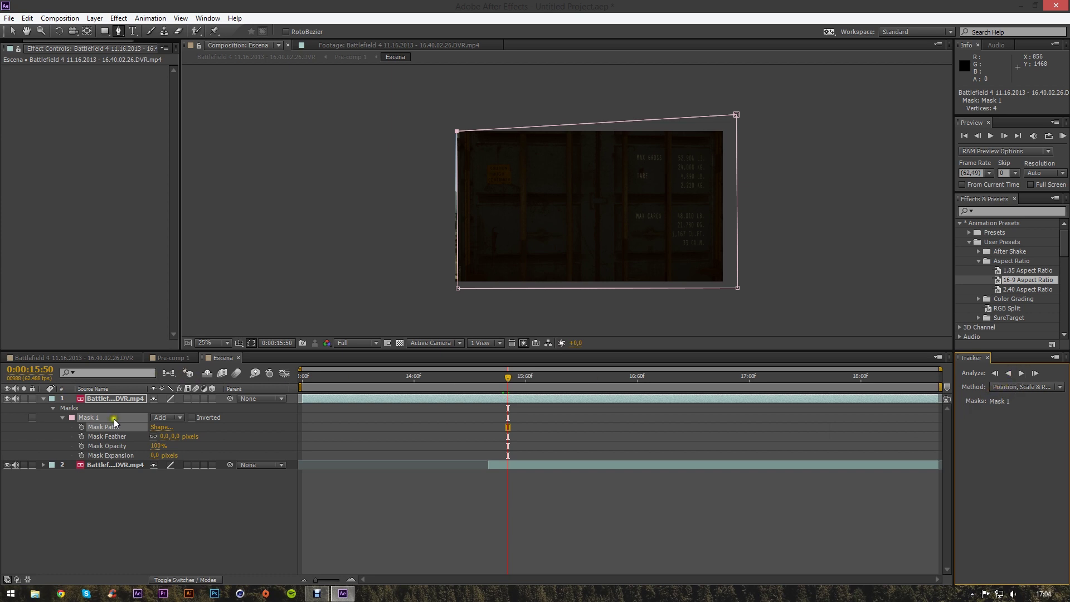
left_click(1020, 374)
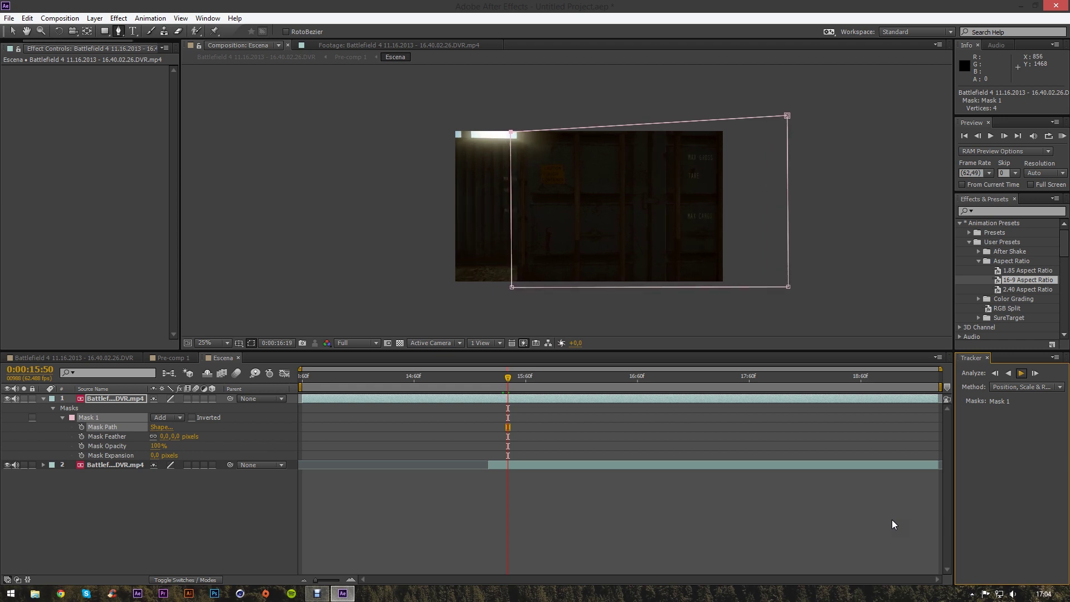
left_click(861, 534)
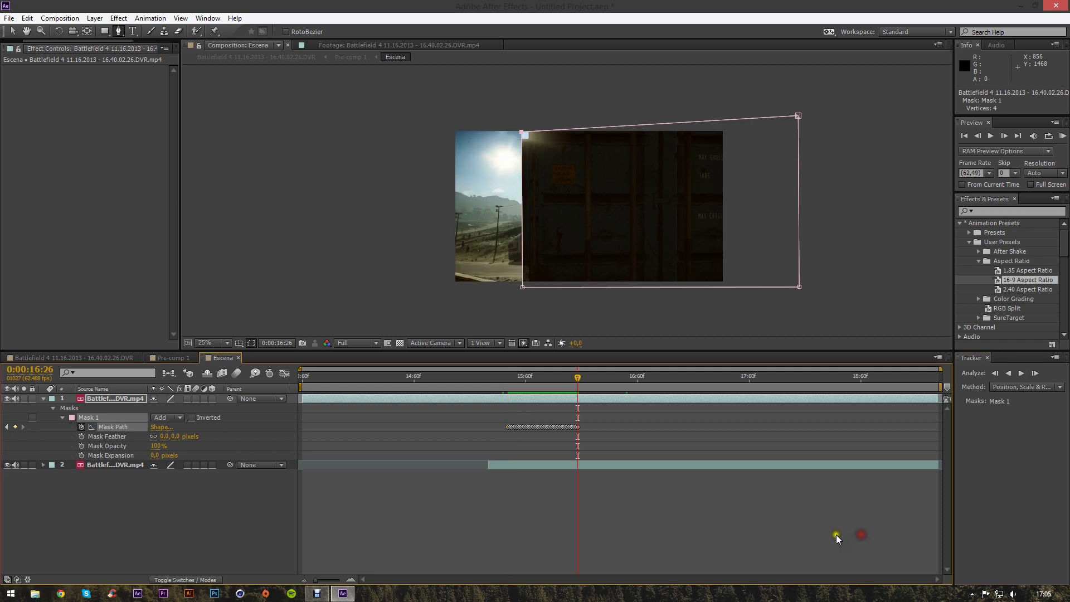
key("ctrl+z")
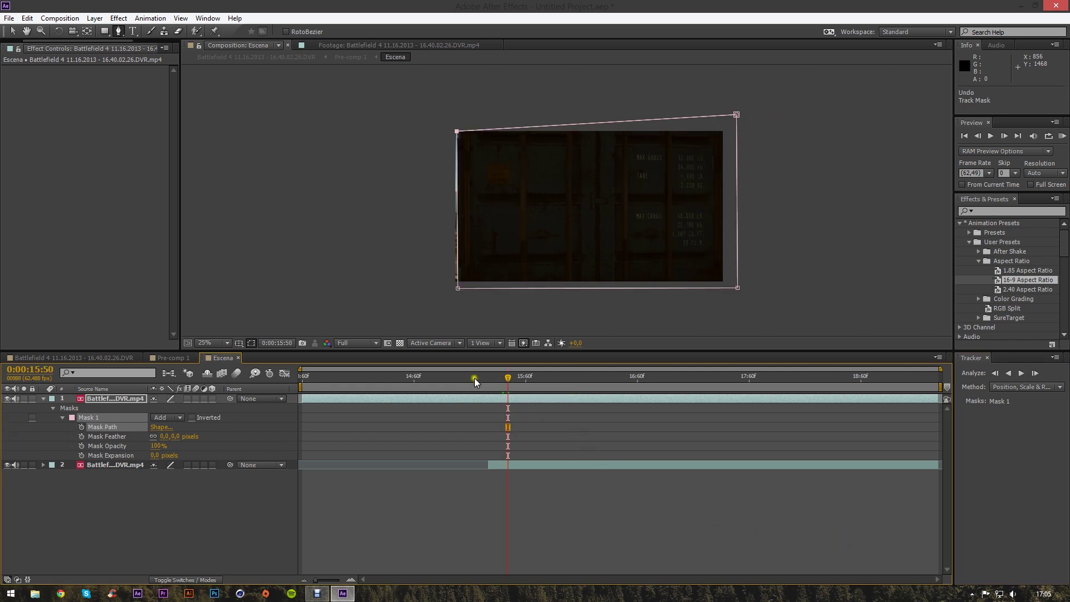
Try to align the left edge of Mask 1 with the container's left edge at 0:00:15:53
key("period")
key("period")
mouse_move(507, 379)
left_mouse_down()
mouse_move(485, 384)
mouse_move(546, 389)
mouse_move(516, 385)
left_mouse_up()
key("comma")
key("period")
key("comma")
left_click_drag(452, 234, 533, 195)
key("period")
left_click(411, 263)
scroll(438, 115, "up", 3)
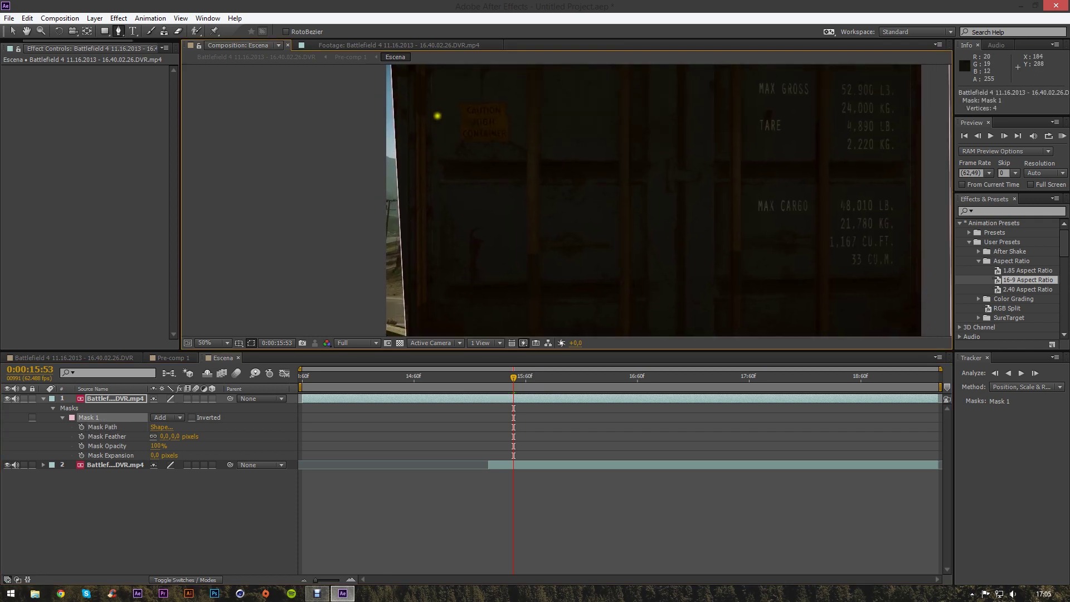
scroll(438, 116, "up", 3)
left_click(405, 119)
left_click_drag(405, 118, 404, 117)
Check the reshaped mask on the frames around 0:00:15:47 and undo the mask path edit
left_click_drag(508, 392, 503, 388)
scroll(470, 268, "down", 2)
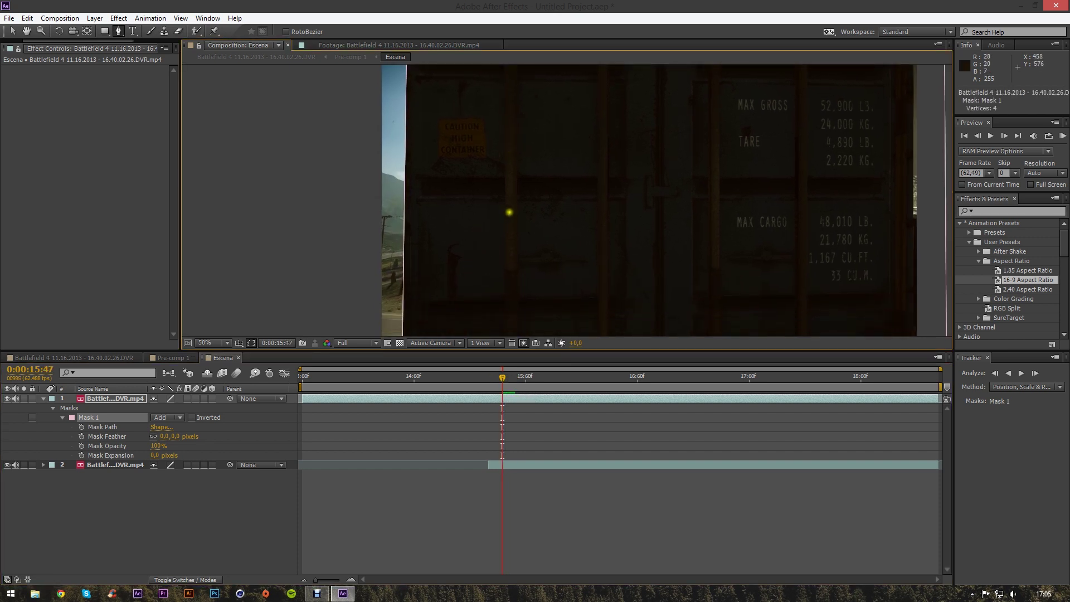
key("Page_Down")
key("Page_Down")
key("Page_Down")
key("Page_Down")
key("Page_Down")
key("Page_Down")
key("ctrl+z")
scroll(511, 233, "down", 1)
At 0:00:15:43, move both left vertices of Mask 1 outward beyond the frame's left edge
left_click_drag(513, 383, 496, 385)
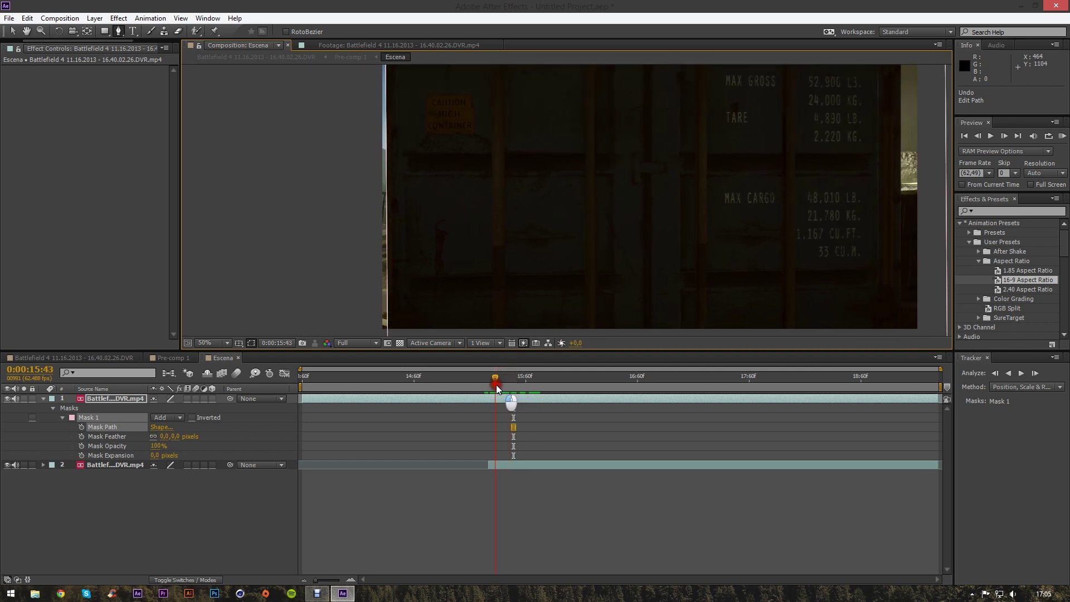
scroll(497, 238, "down", 2)
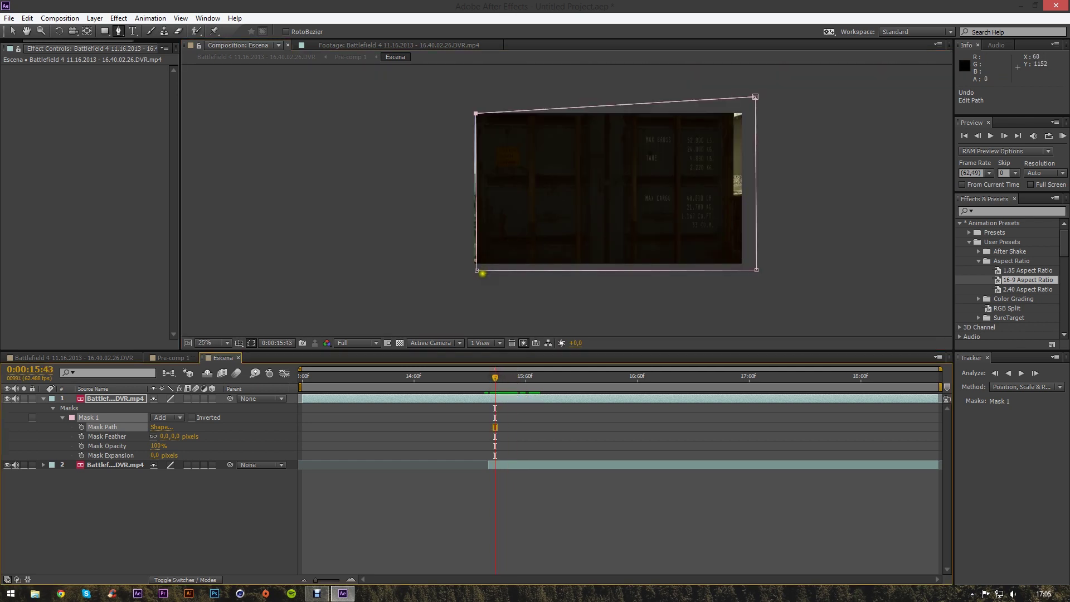
left_click_drag(477, 272, 466, 270)
left_click_drag(473, 112, 466, 105)
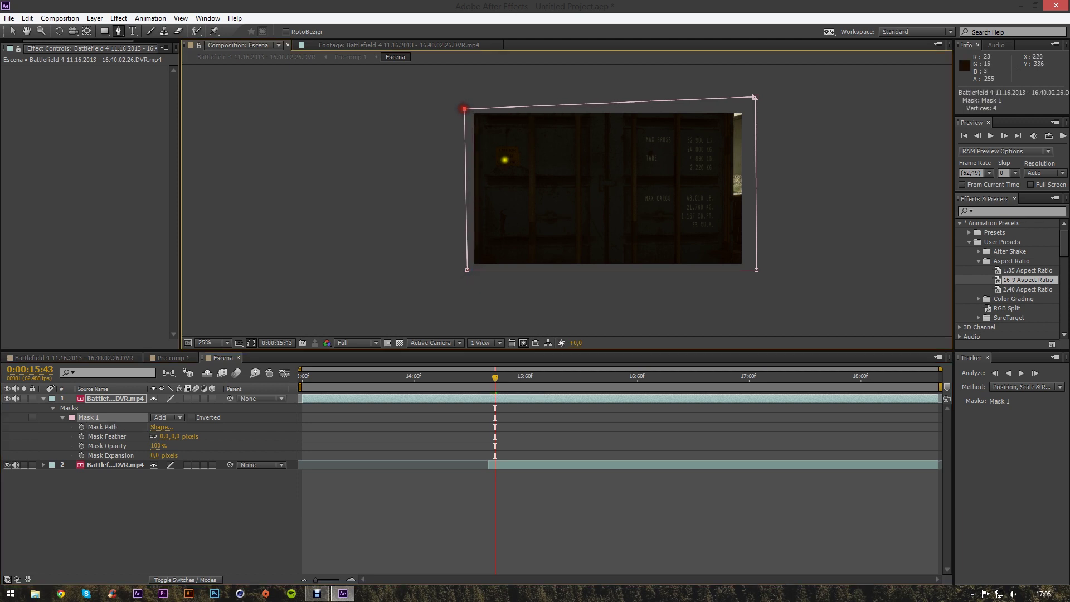
Preview the container's left edge frame by frame and set the current time to 0:00:15:49
scroll(502, 189, "up", 2)
key("space")
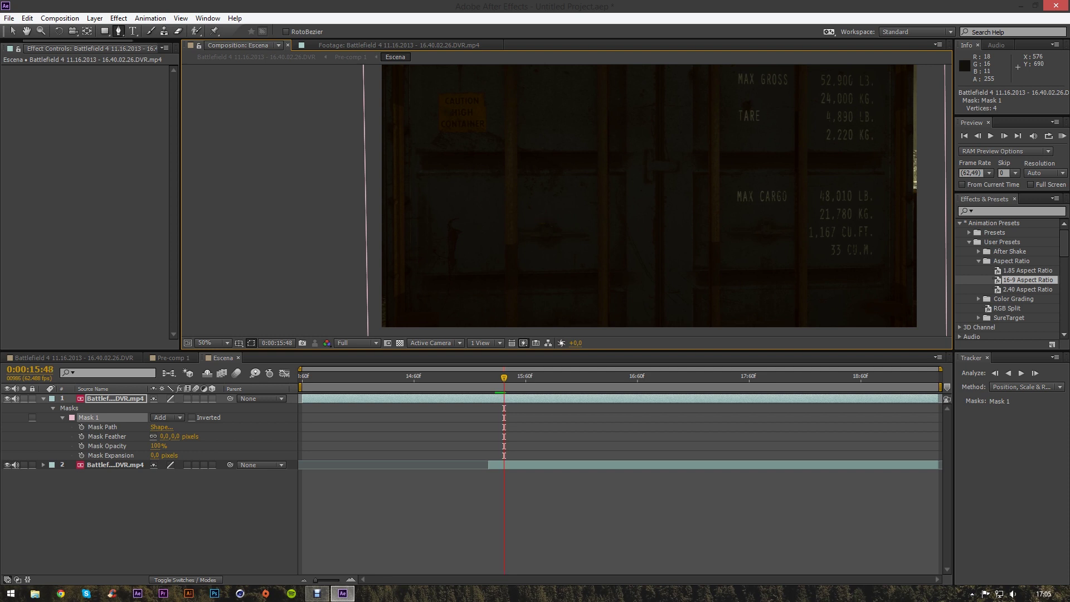
key("Page_Up")
key("comma")
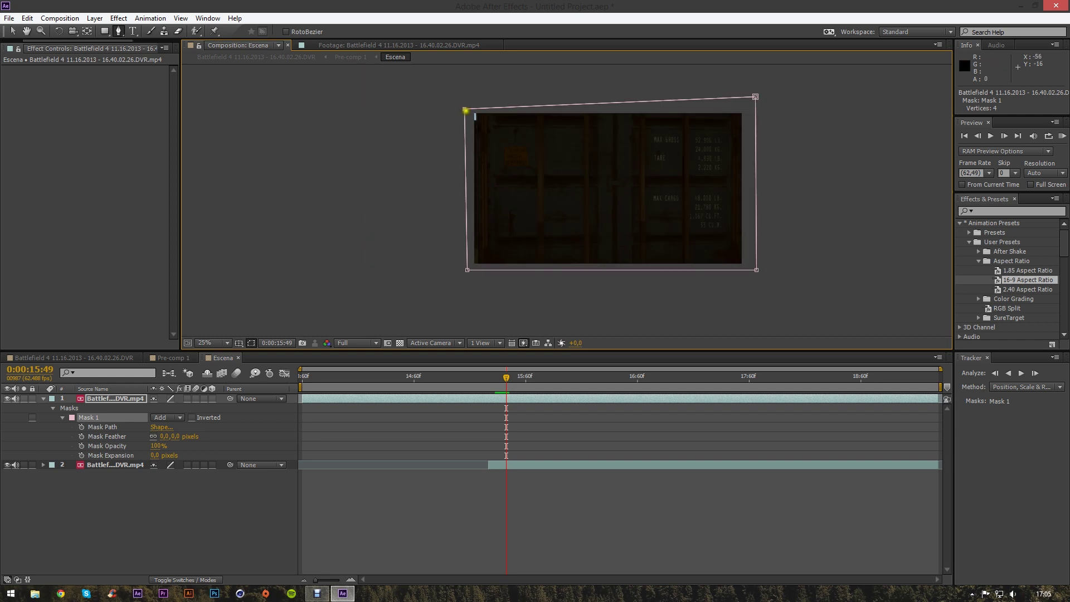
Move the upper-left and lower-left vertices of Mask 1 onto the container's left edge with the Selection tool
left_click(467, 106)
key("v")
key("period")
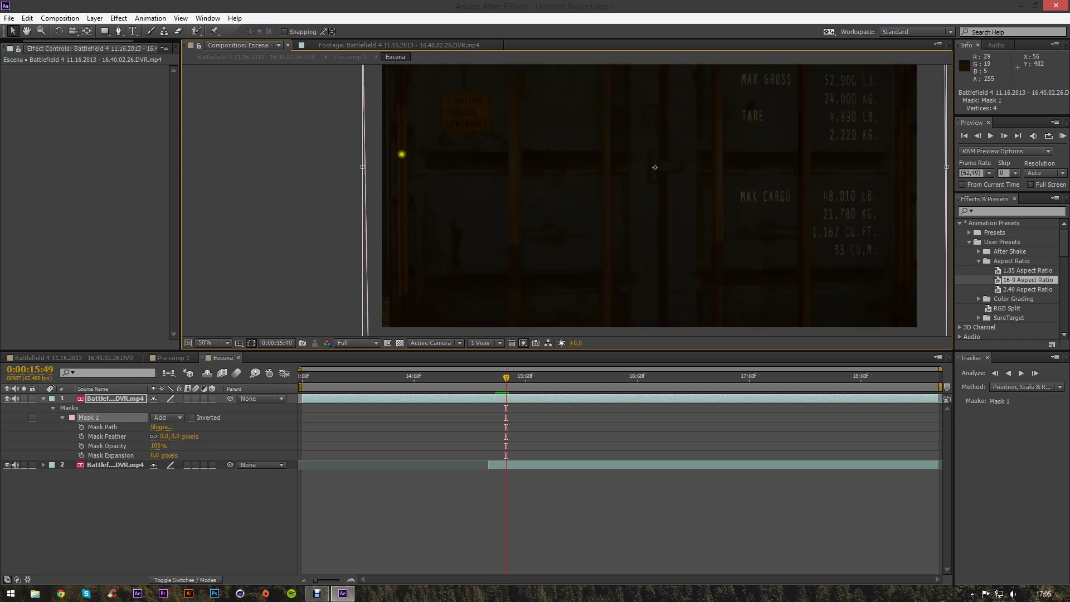
left_click(109, 519)
left_click(107, 416)
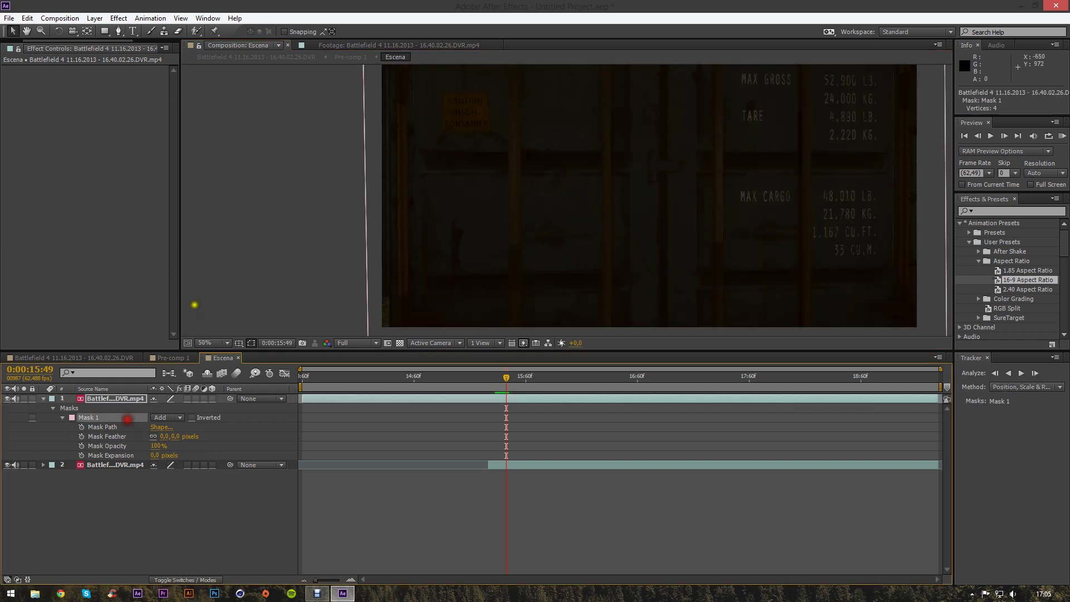
scroll(382, 176, "up", 3)
left_click_drag(343, 118, 364, 123)
scroll(396, 177, "down", 5)
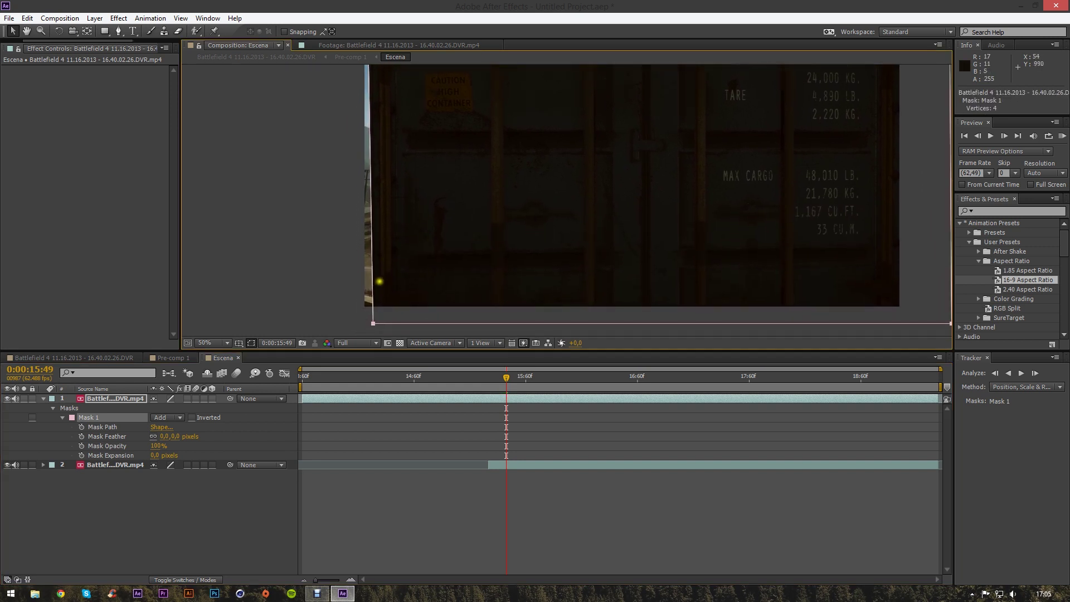
mouse_move(373, 324)
left_mouse_down()
mouse_move(357, 319)
mouse_move(370, 327)
left_mouse_up()
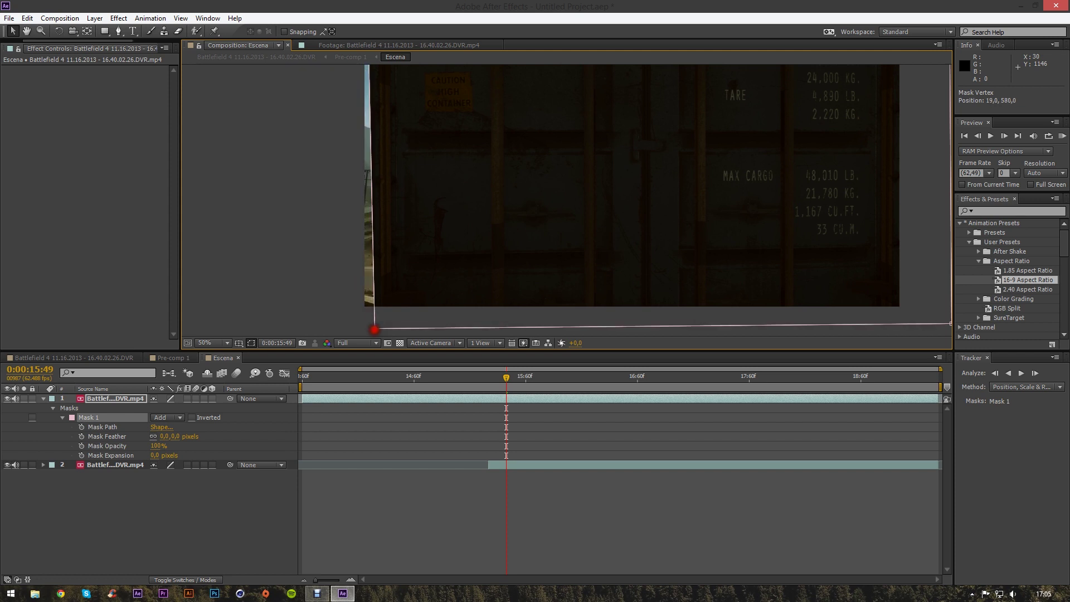
scroll(402, 196, "up", 3)
left_click_drag(349, 67, 356, 65)
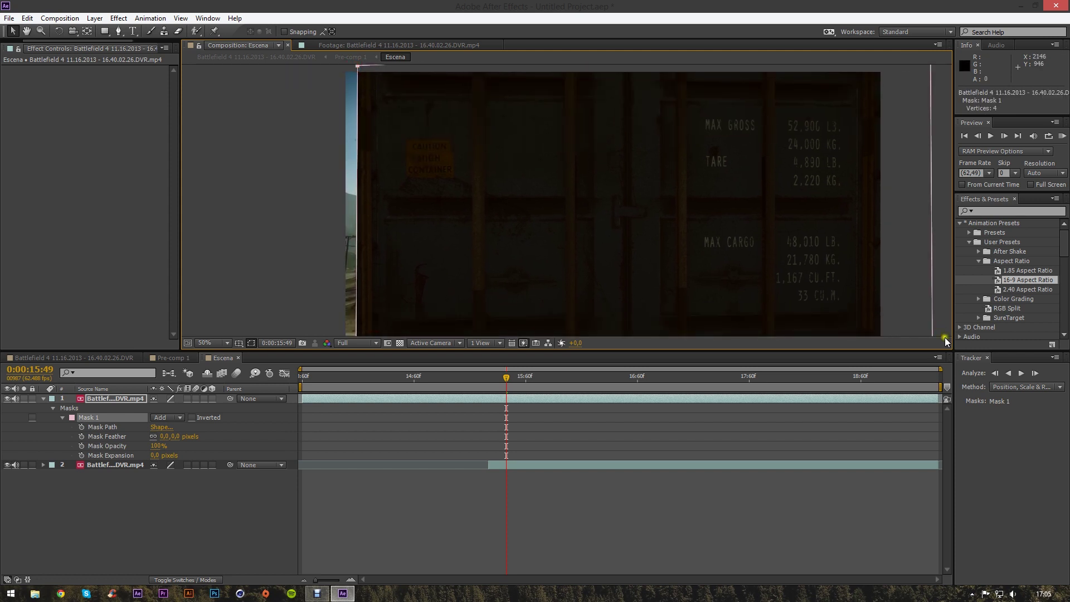
Track Mask 1 forward from 0:00:15:49, stop the analysis at 0:00:18:24, and scrub through the tracked mask
left_click(1021, 373)
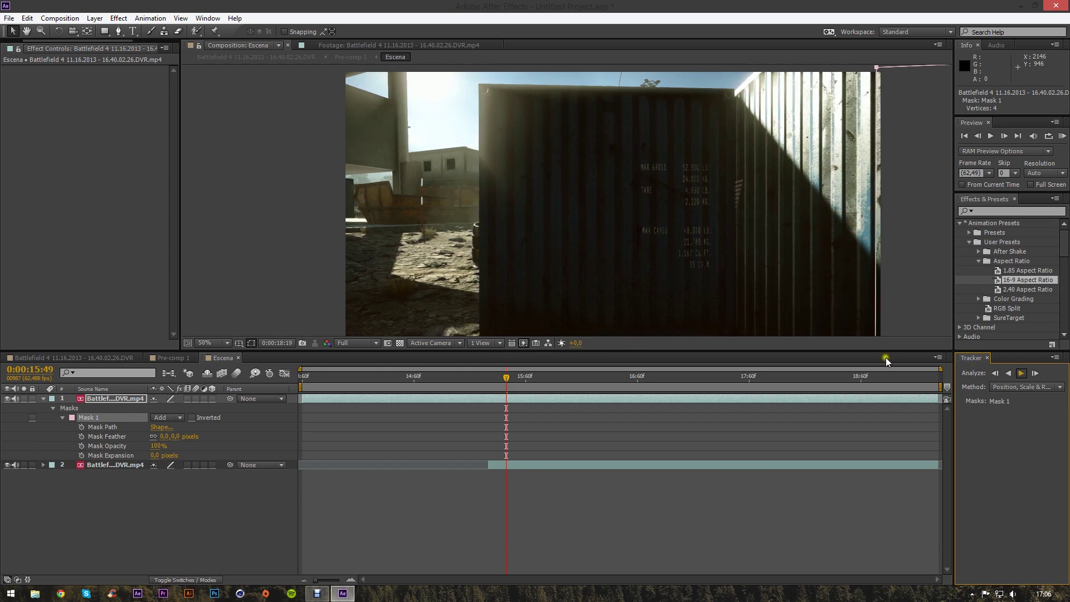
left_click(544, 520)
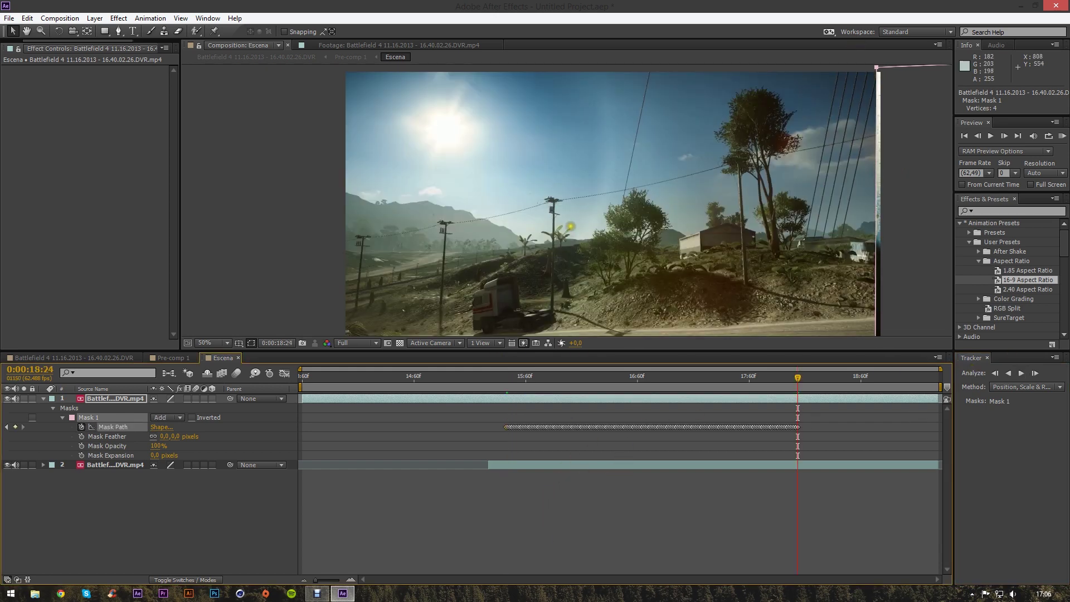
scroll(570, 225, "down", 2)
left_click_drag(500, 388, 606, 392)
left_click(339, 547)
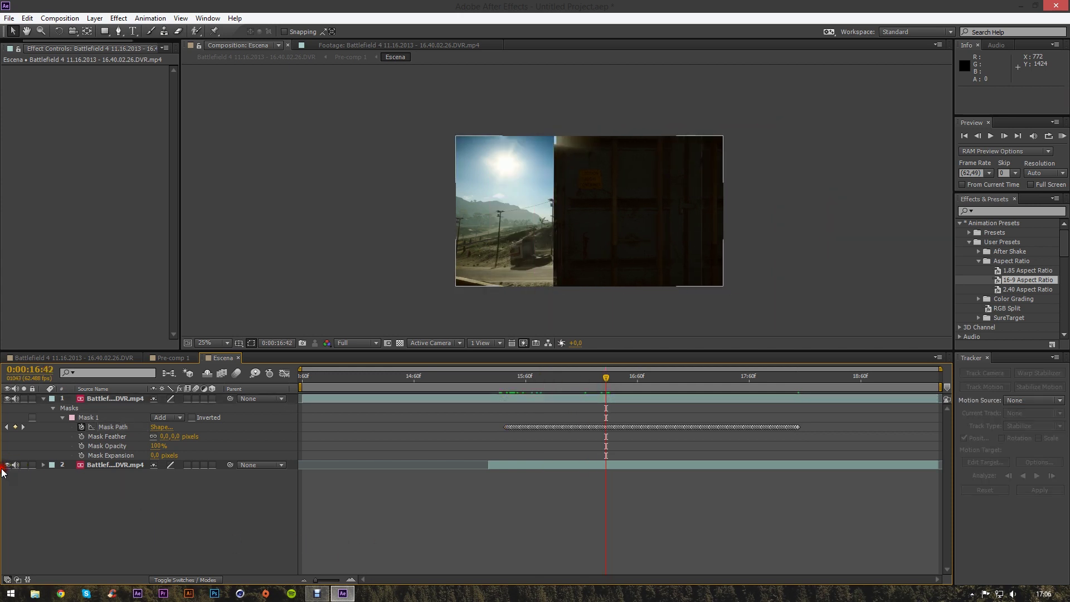
Hide the lower gameplay layer, turn on the transparency grid, and check the masked layer at 0:00:15:20
left_click(8, 465)
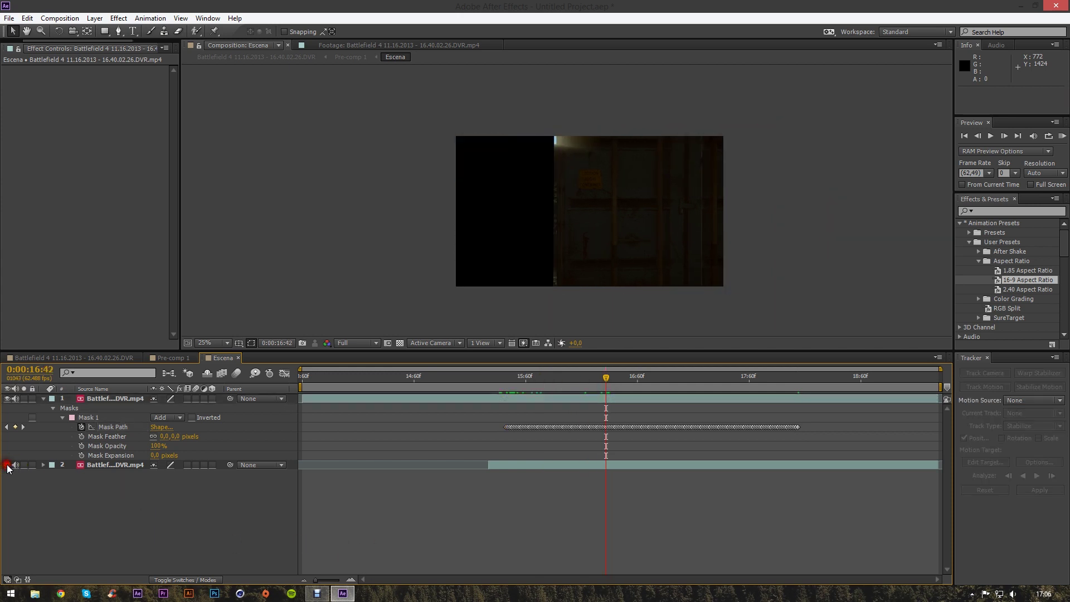
left_click(399, 343)
left_click_drag(507, 380, 455, 390)
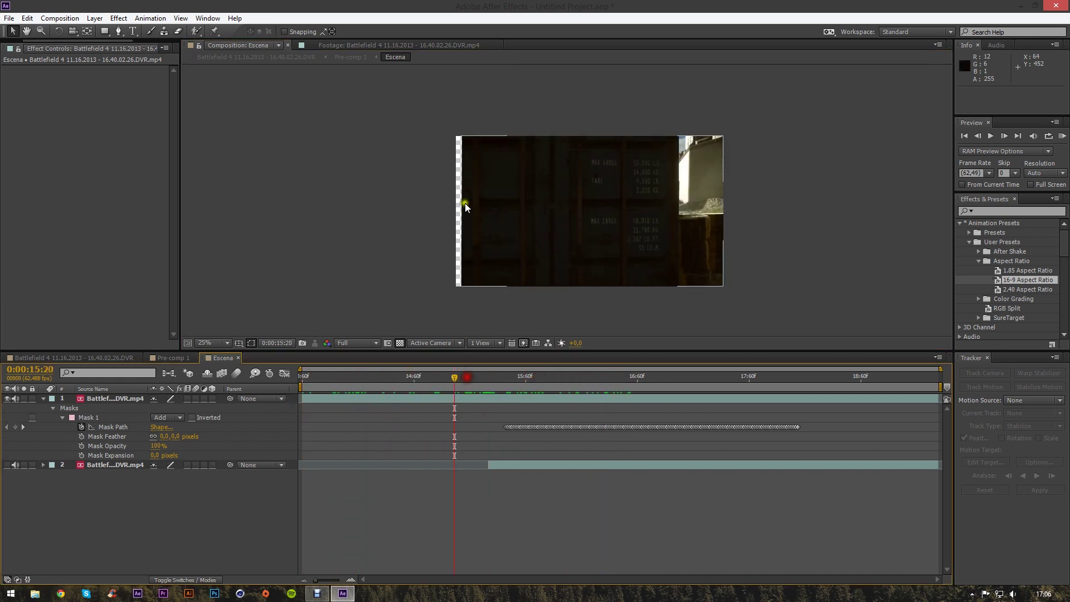
Split the masked upper layer at 0:00:15:47
left_click(88, 417)
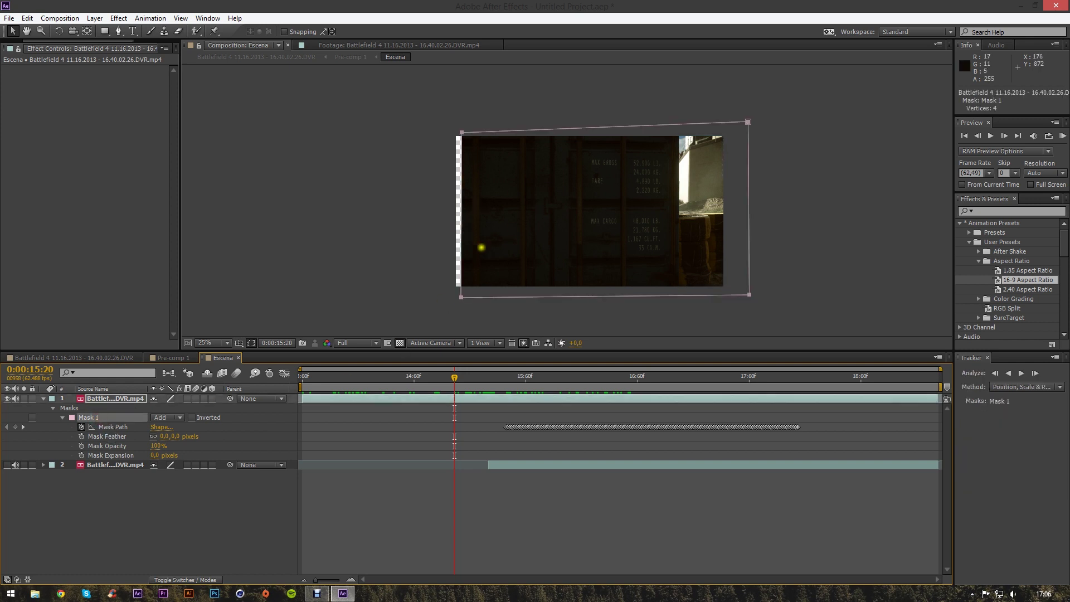
left_click(490, 377)
left_click_drag(490, 379, 503, 378)
key("ctrl+shift+d")
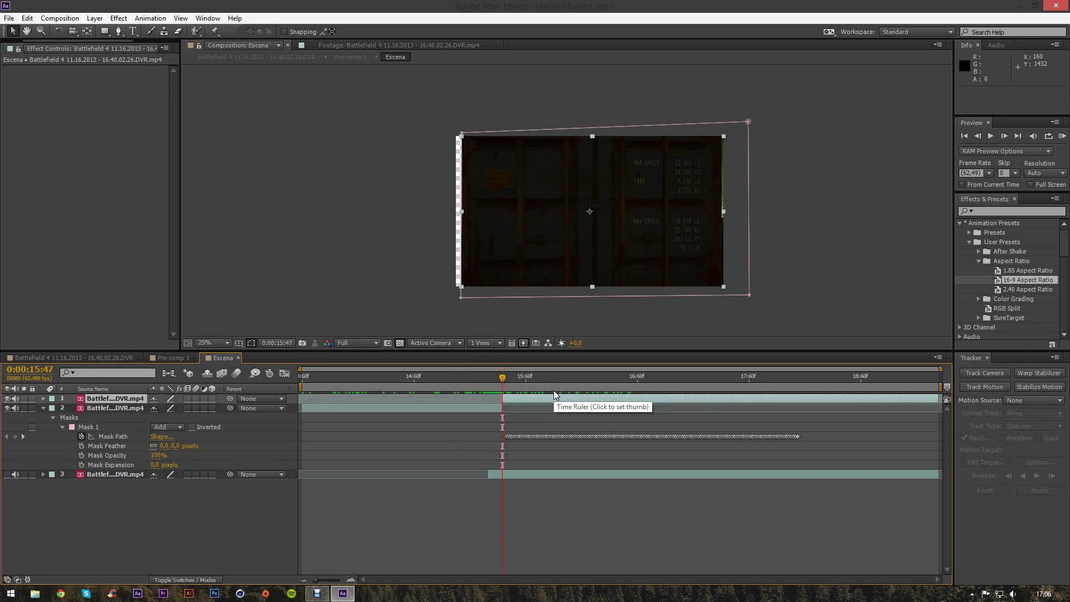
key("m")
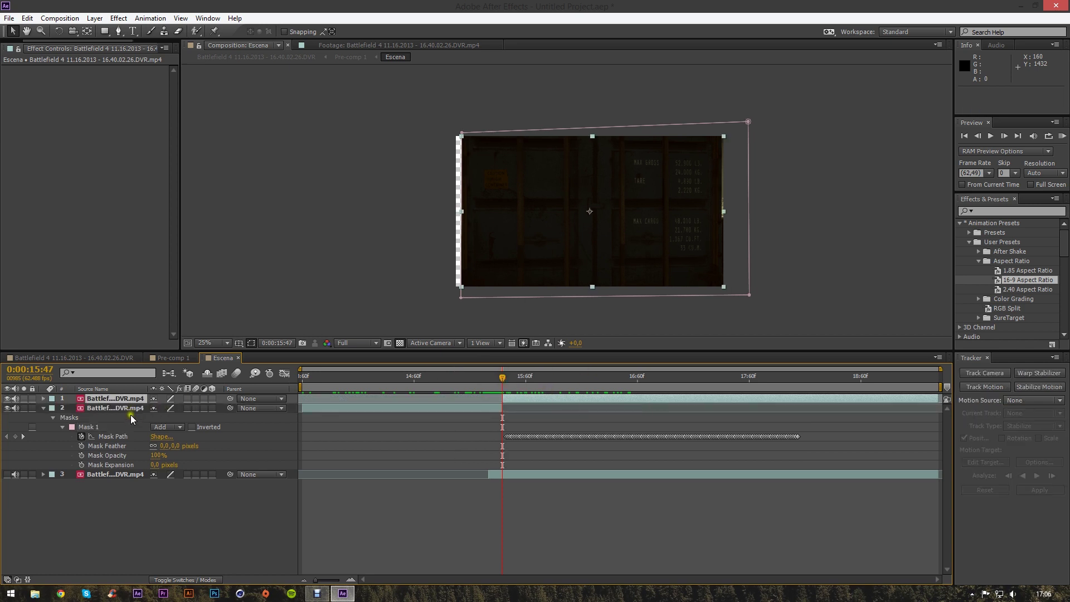
left_click(117, 411)
key("m")
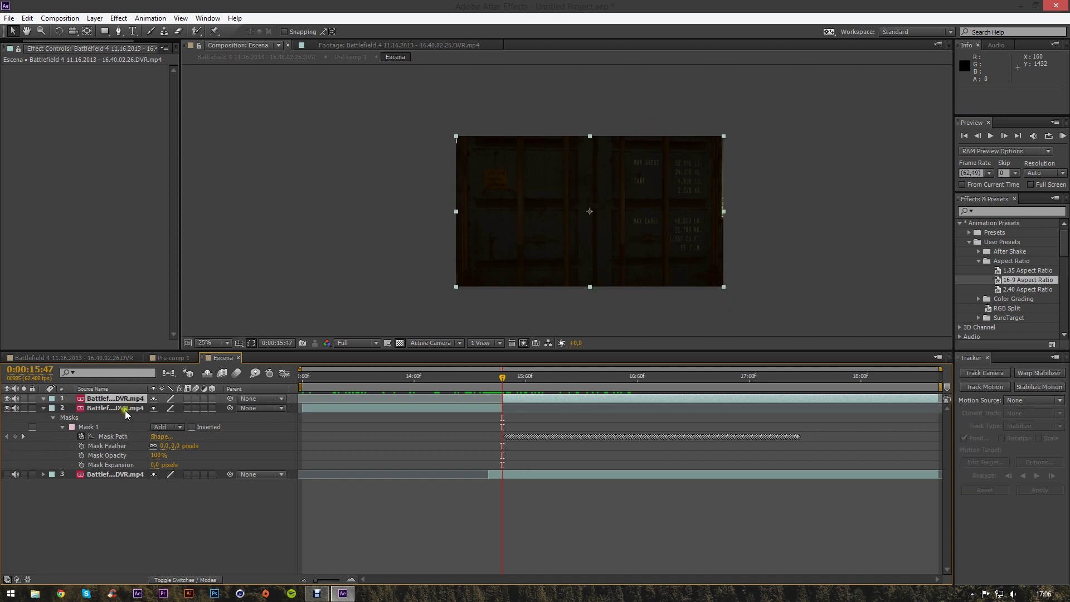
left_click_drag(476, 376, 438, 377)
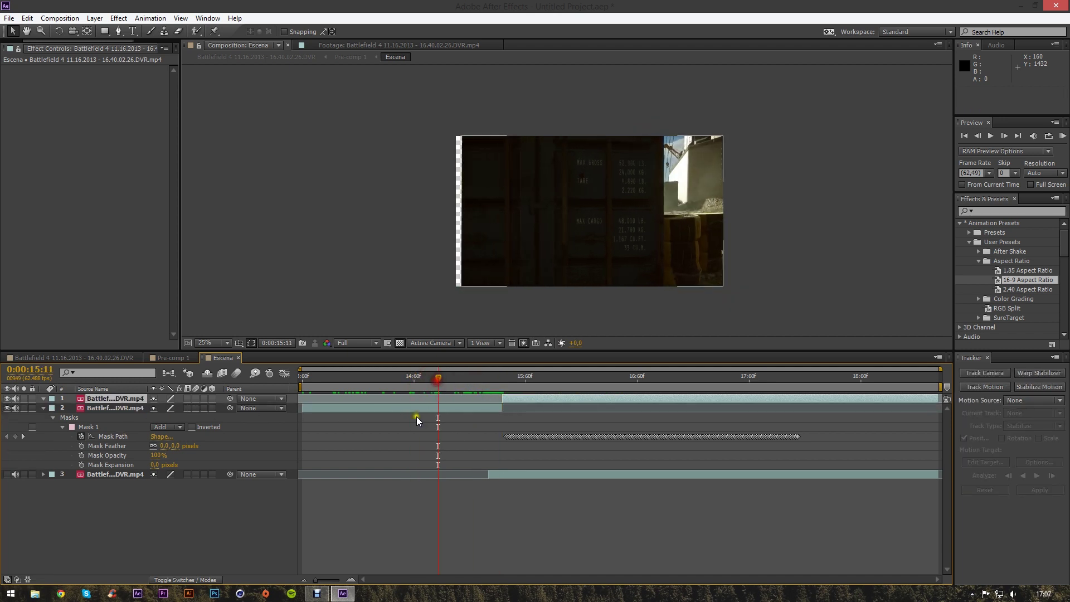
left_click(417, 412)
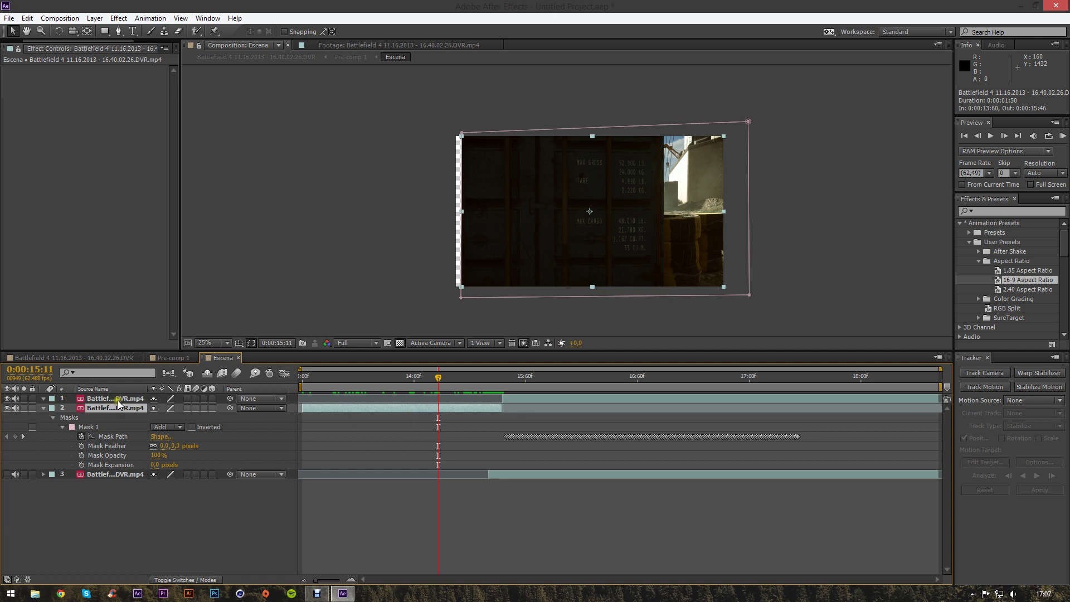
key("ctrl+z")
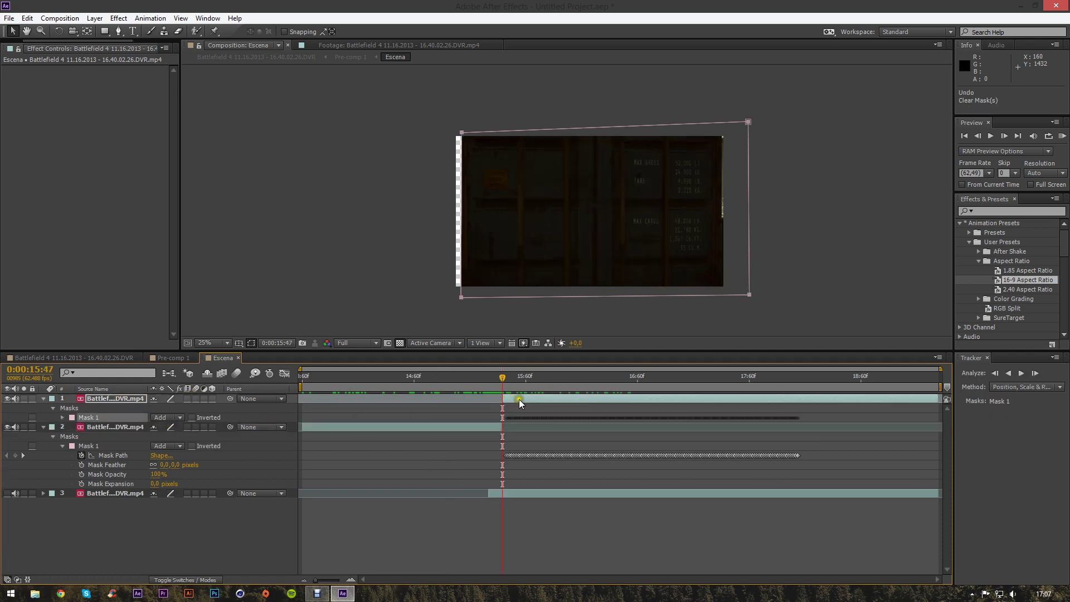
Delete Mask 1 from the upper layer's earlier segment, the part before the split at 0:00:15:47
left_click(315, 426)
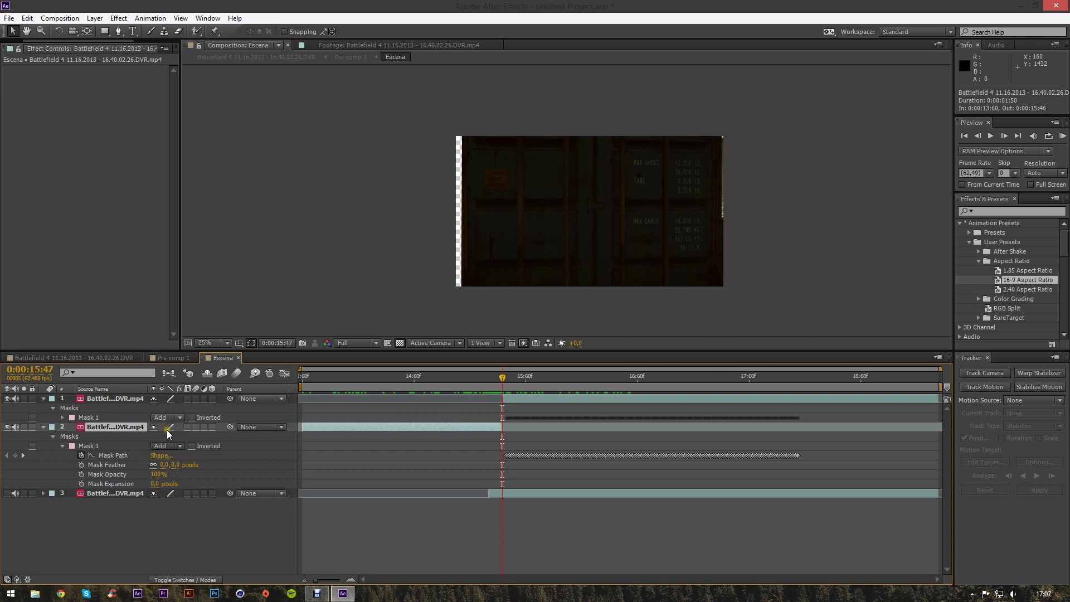
left_click(520, 407)
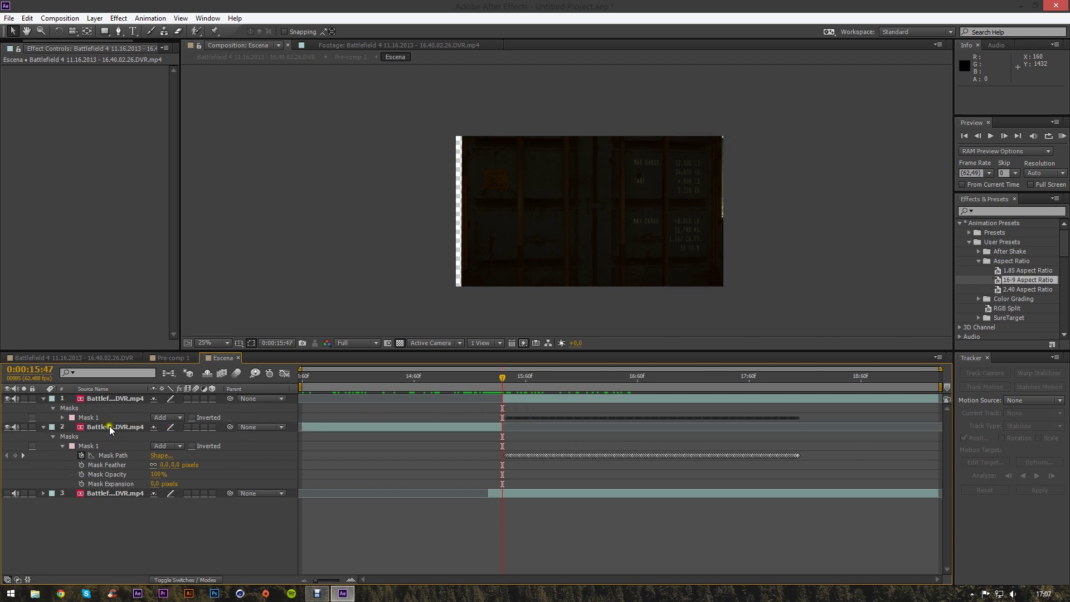
left_click(99, 447)
key("Delete")
Make the lower gameplay layer visible again and preview the container transition from 0:00:15:39 to 0:00:18:08
left_click_drag(502, 376, 489, 382)
key("space")
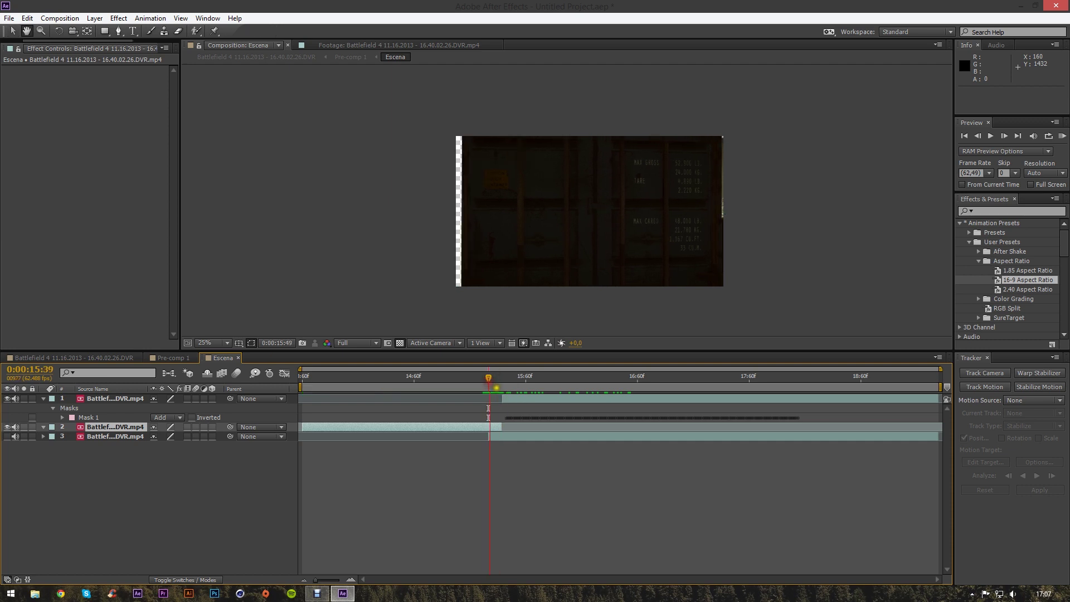
left_click(496, 384)
left_click(7, 440)
left_click(489, 383)
key("space")
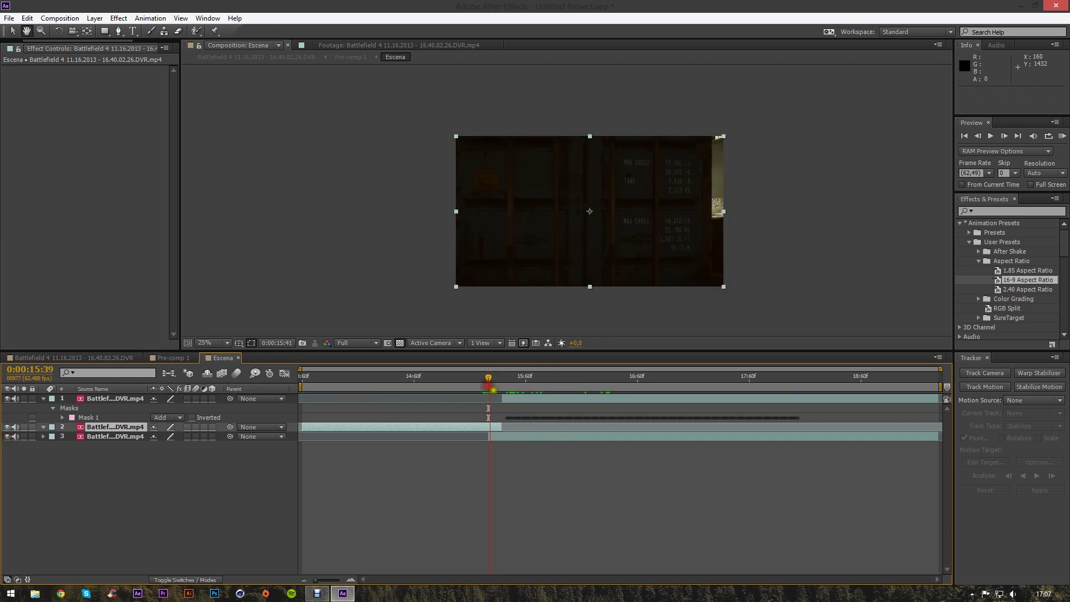
left_click_drag(493, 381, 769, 383)
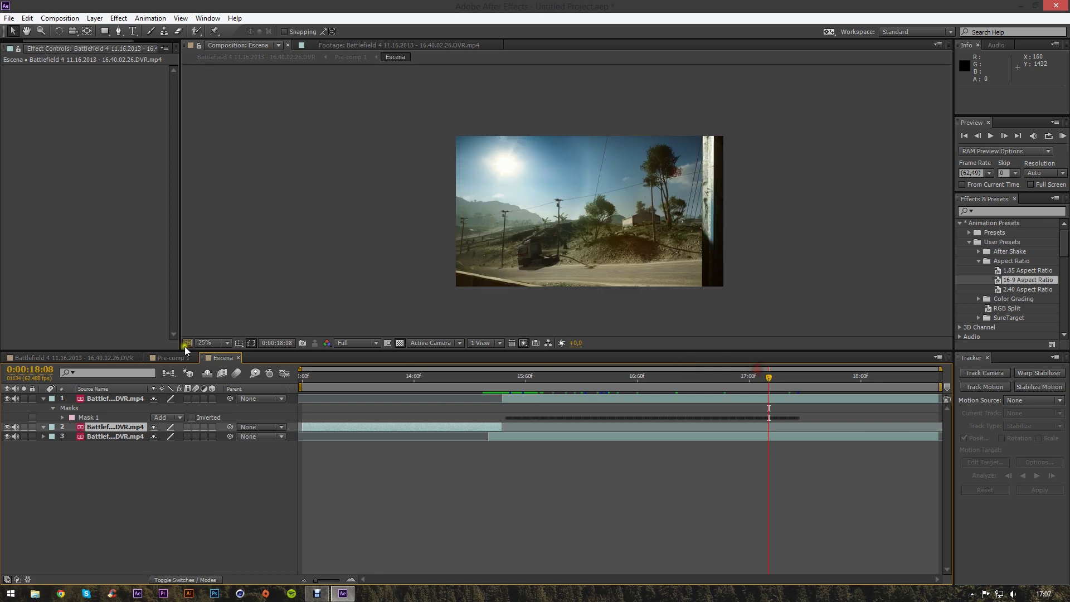
Open the main Battlefield 4 composition containing Pre-comp 1 and scrub through the transition with its letterbox bars
left_click(180, 361)
left_click(72, 358)
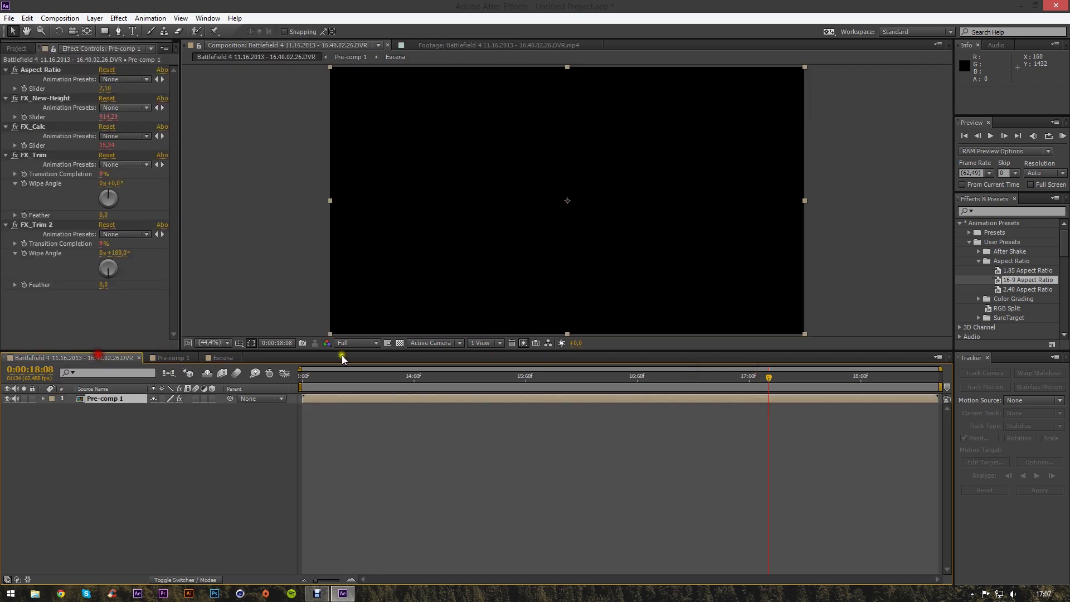
left_click_drag(375, 386, 821, 385)
scroll(668, 183, "down", 2)
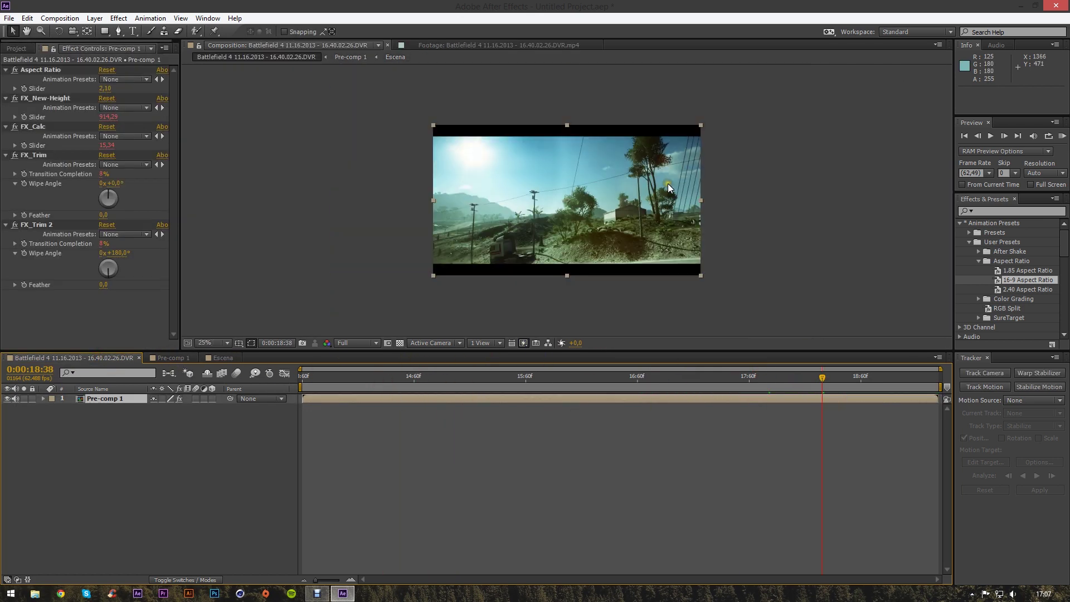
left_click_drag(553, 389, 810, 386)
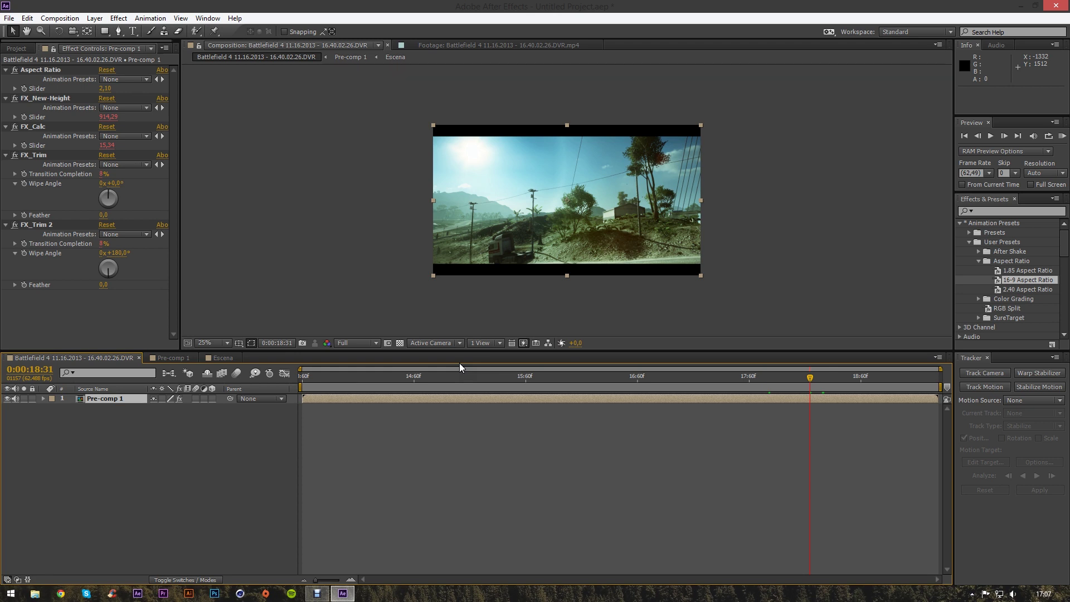
Return to the Escena composition, reveal the Mask Path keyframes of the masked segment, and scrub through the reveal
left_click(223, 358)
left_click_drag(426, 385, 601, 384)
left_click(129, 399)
key("alt+shift+m")
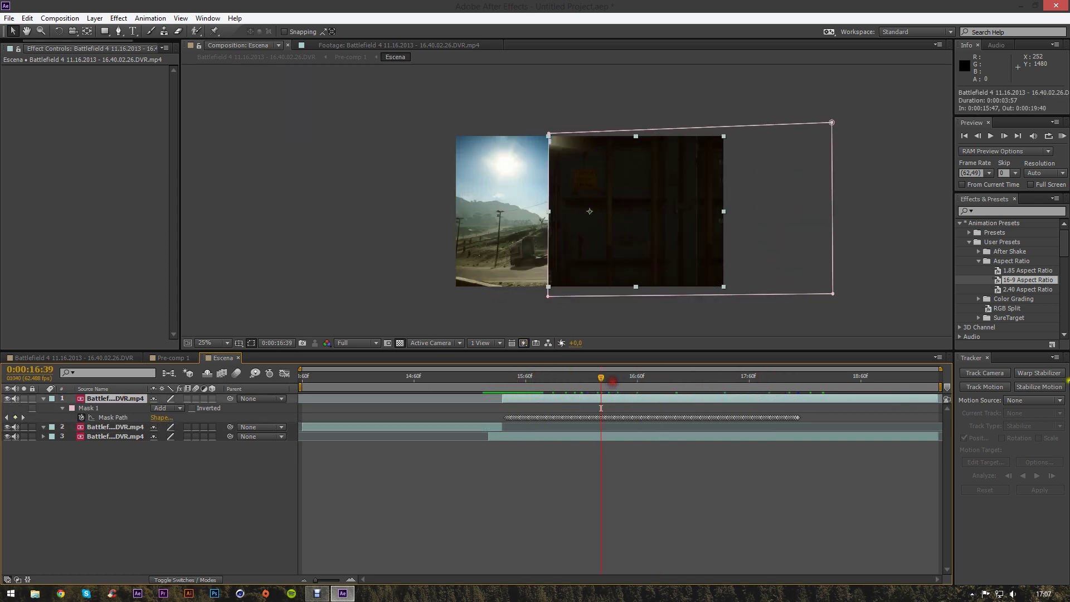
left_click(570, 482)
left_click_drag(583, 377, 343, 376)
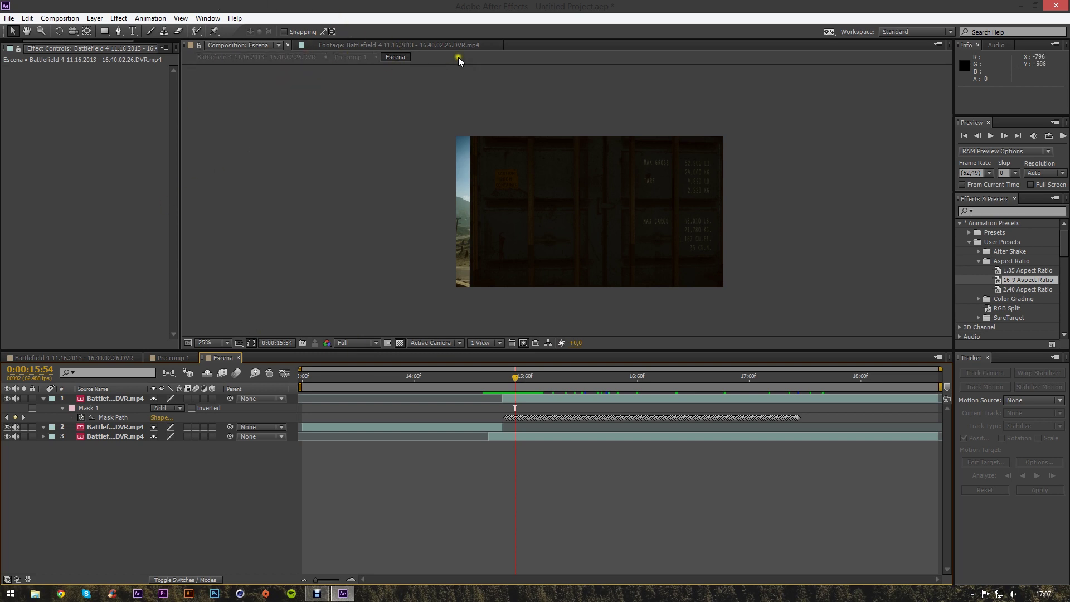
Try Track Camera on the masked upper segment, cancelling the analysis and removing the 3D Camera Tracker effect
left_click(117, 399)
right_click(119, 399)
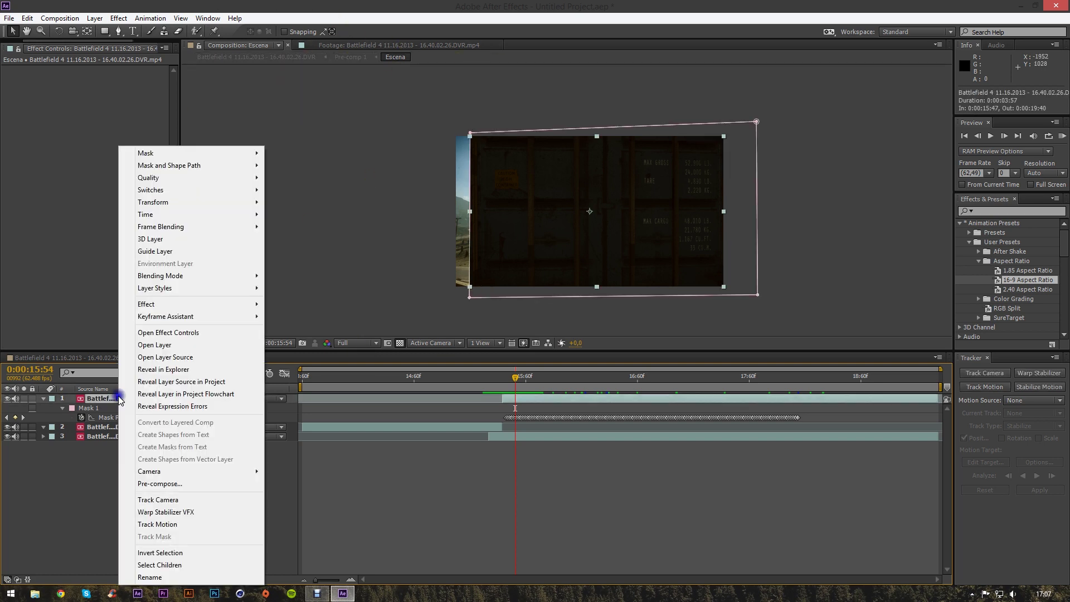
left_click(157, 500)
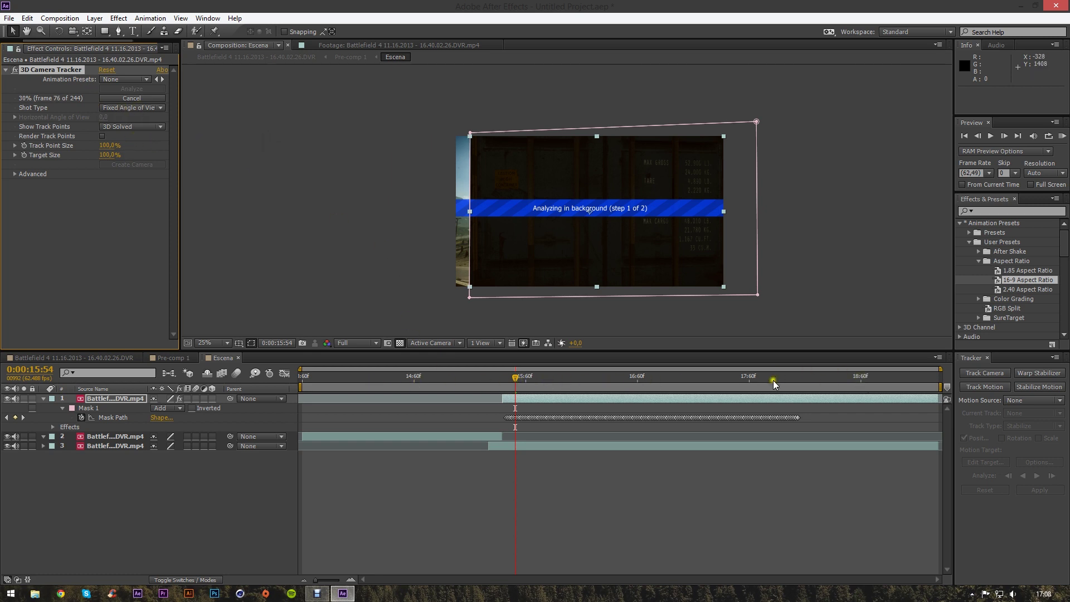
left_click(132, 98)
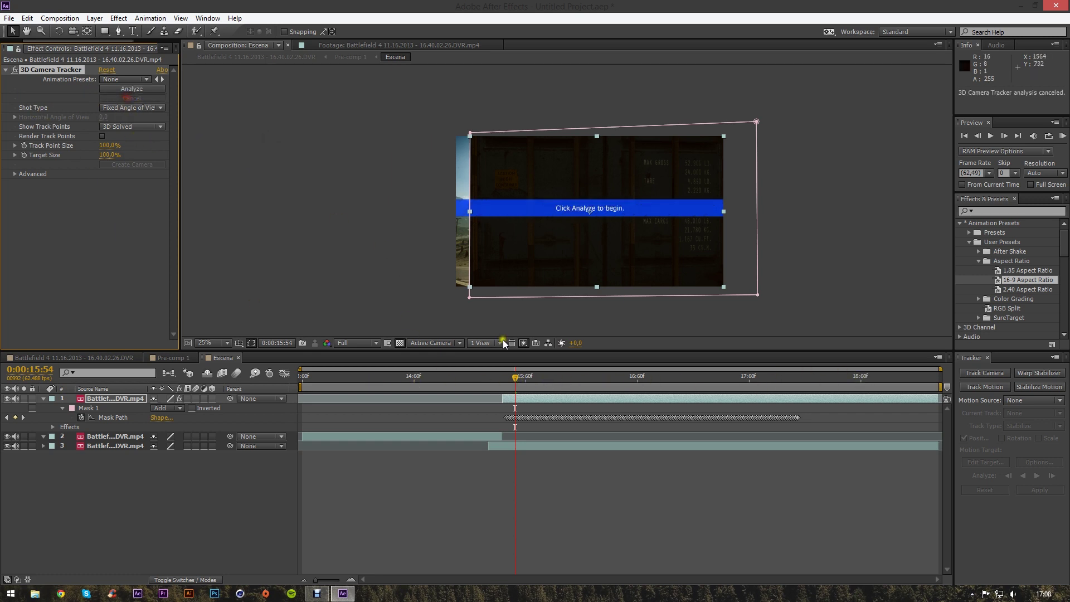
left_click(115, 463)
left_click(66, 69)
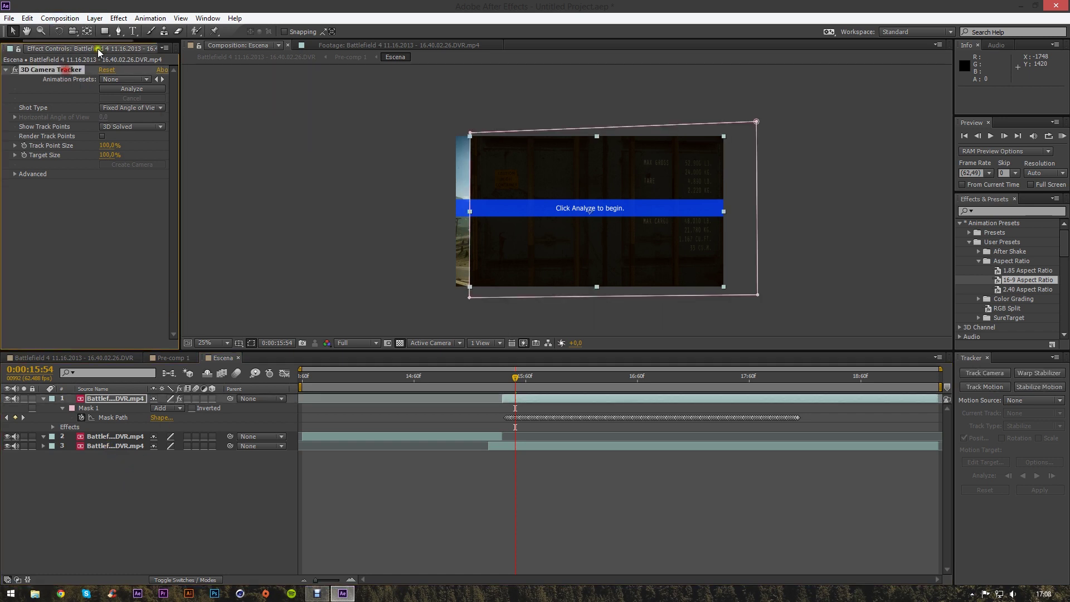
key("Delete")
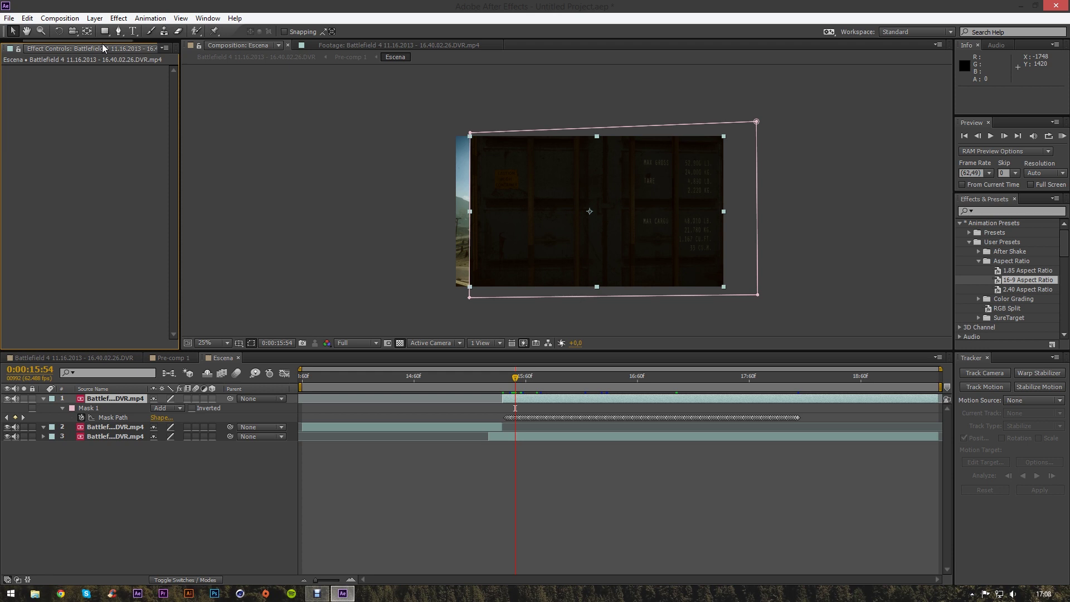
Examine how closely the tracked mask follows the container's edge, enlarging the composition view and scrubbing from 0:00:17:02 to 0:00:18:18
left_click_drag(515, 376, 645, 382)
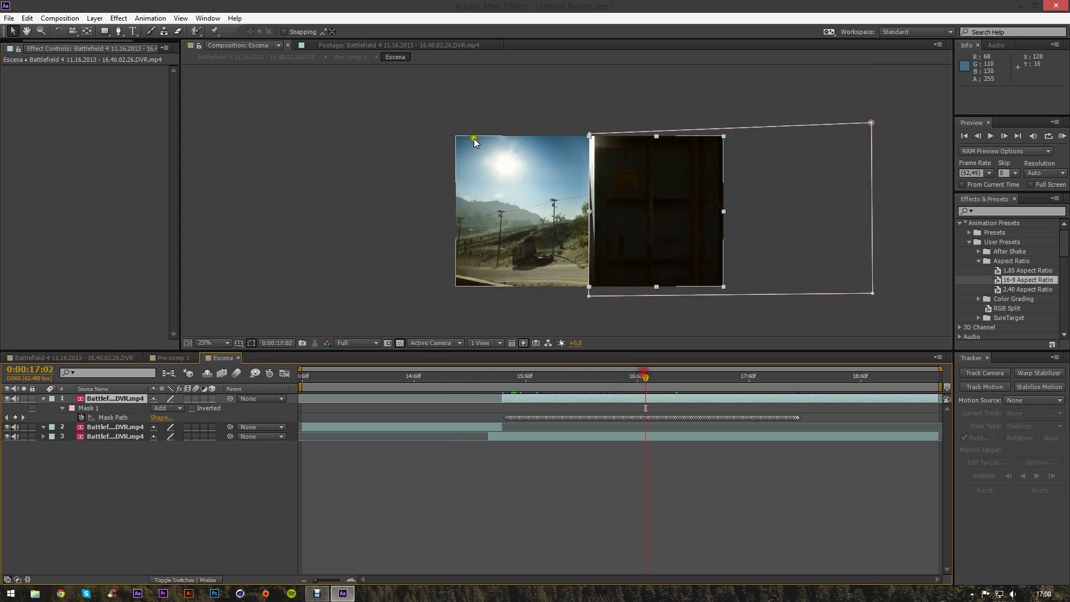
scroll(519, 203, "up", 2)
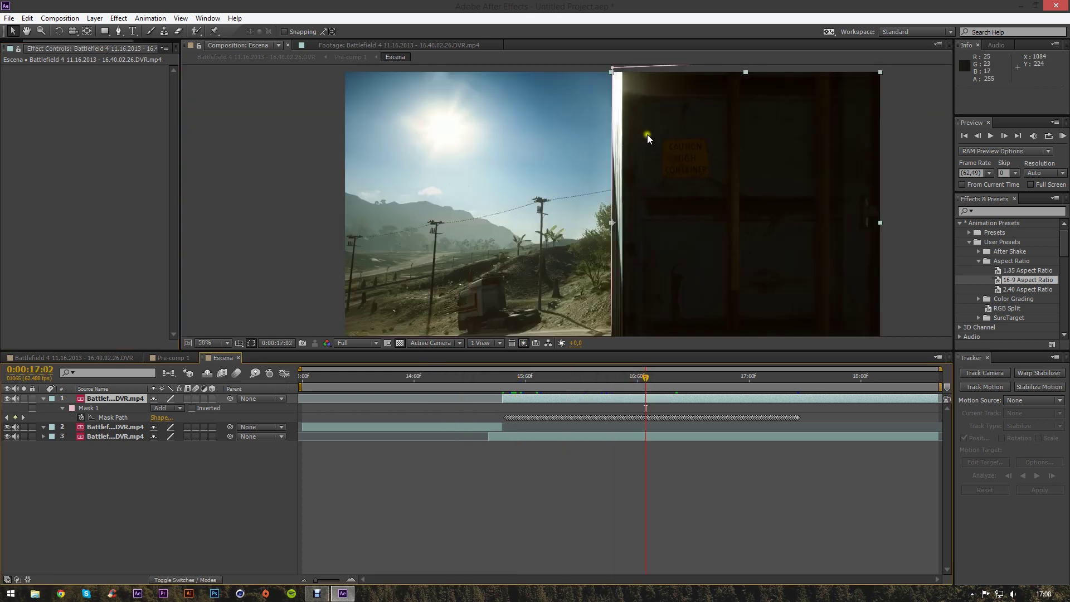
scroll(723, 213, "down", 2)
scroll(589, 204, "up", 2)
left_click_drag(589, 204, 543, 197)
scroll(635, 186, "down", 2)
scroll(633, 185, "up", 2)
left_click_drag(540, 382, 715, 382)
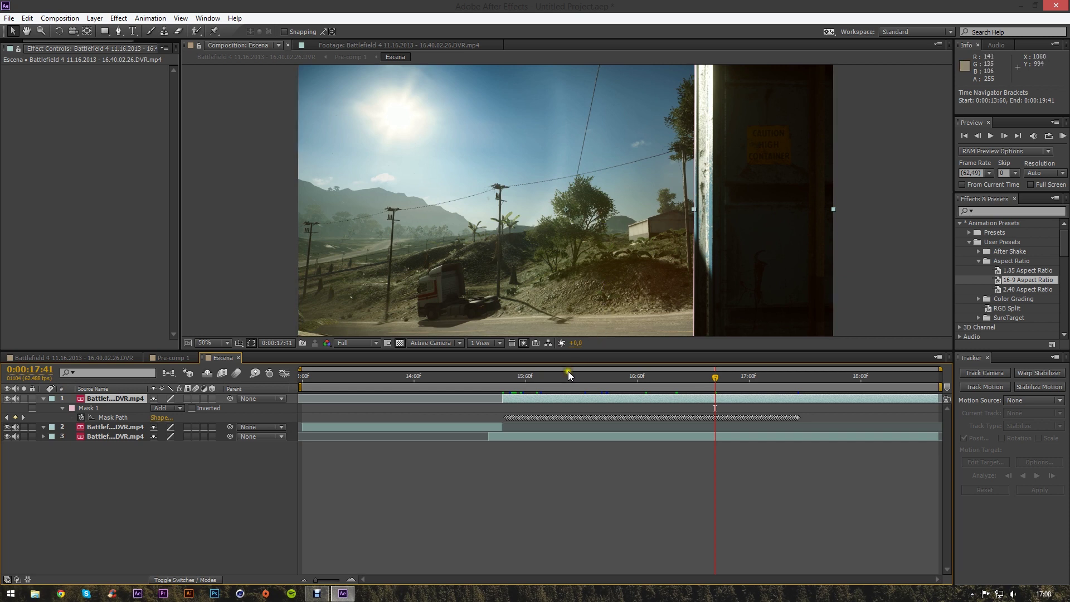
left_click_drag(484, 379, 719, 376)
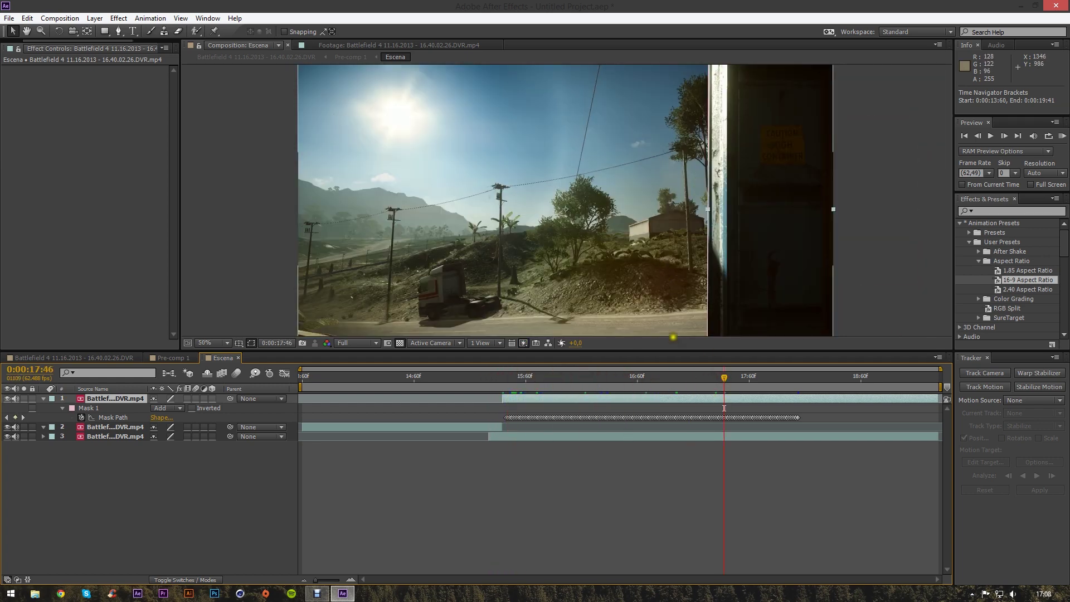
left_click_drag(733, 376, 787, 377)
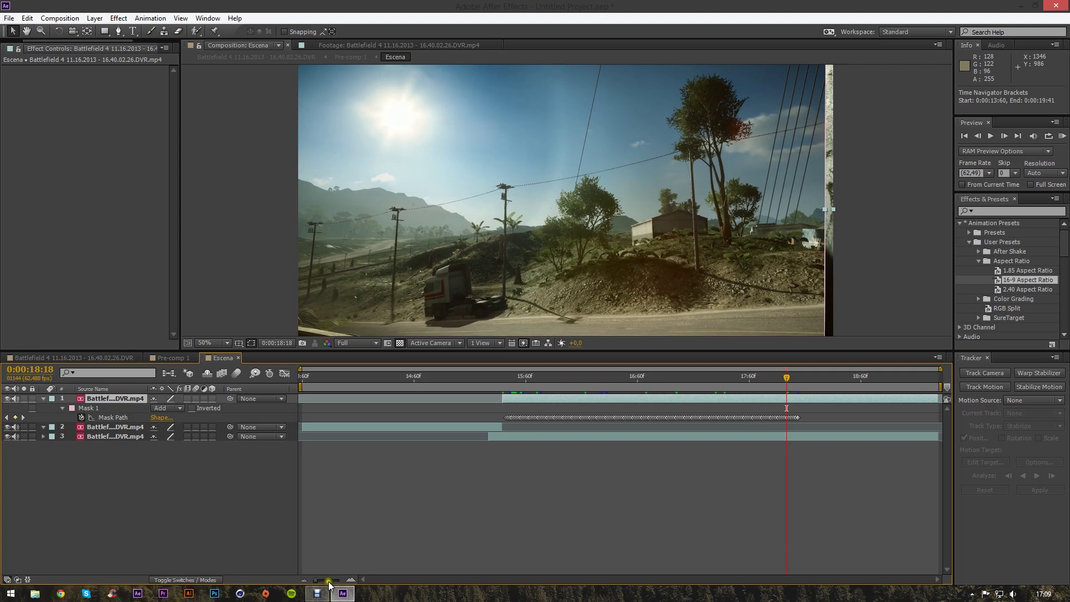